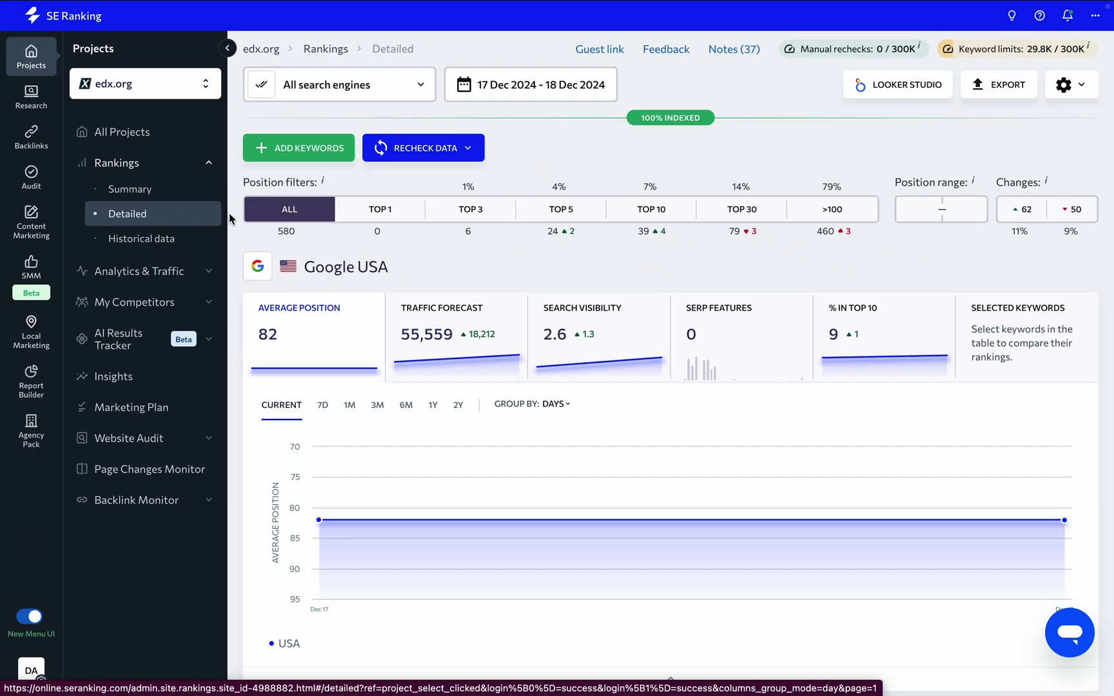
Step: Review the edx.org Detailed report down to the keyword table, then pull up the search-engine list
{"action": "scroll", "coordinate": [231, 214], "scroll_direction": "down", "scroll_amount": 8}
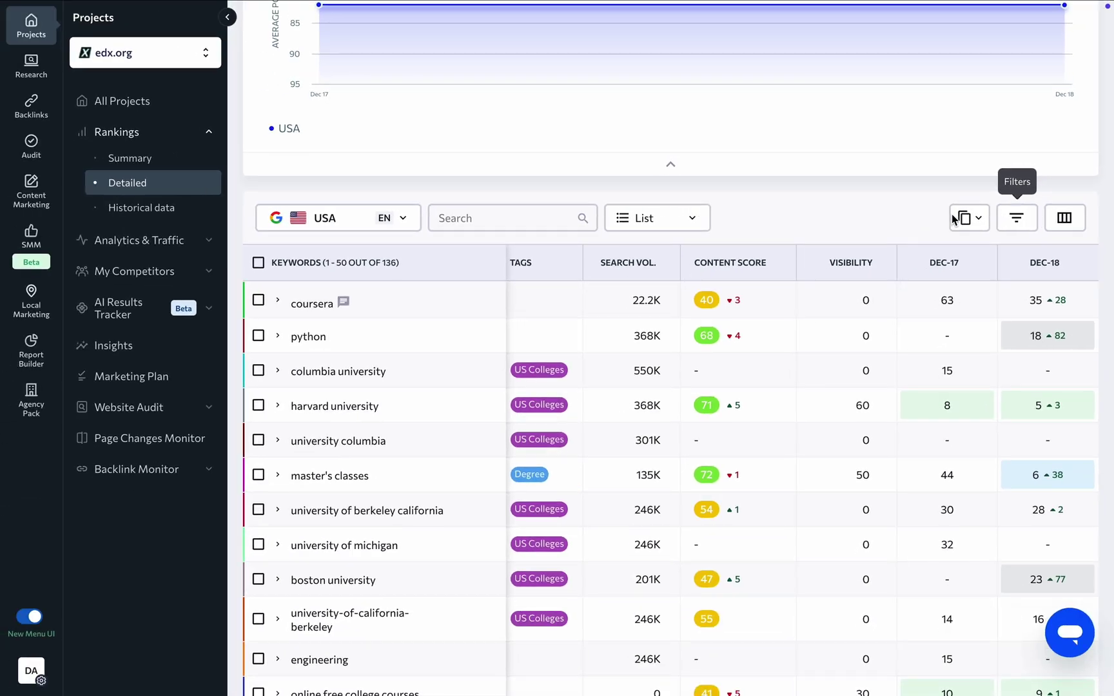
{"action": "scroll", "coordinate": [883, 218], "scroll_direction": "up", "scroll_amount": 8}
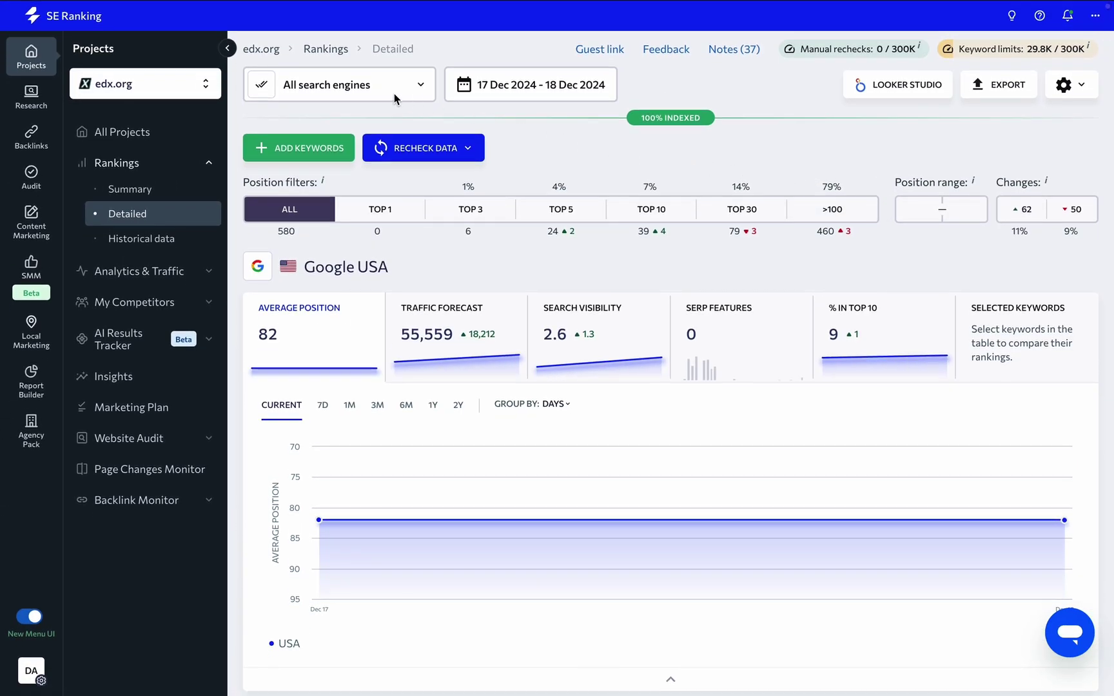
{"action": "left_click", "coordinate": [396, 98]}
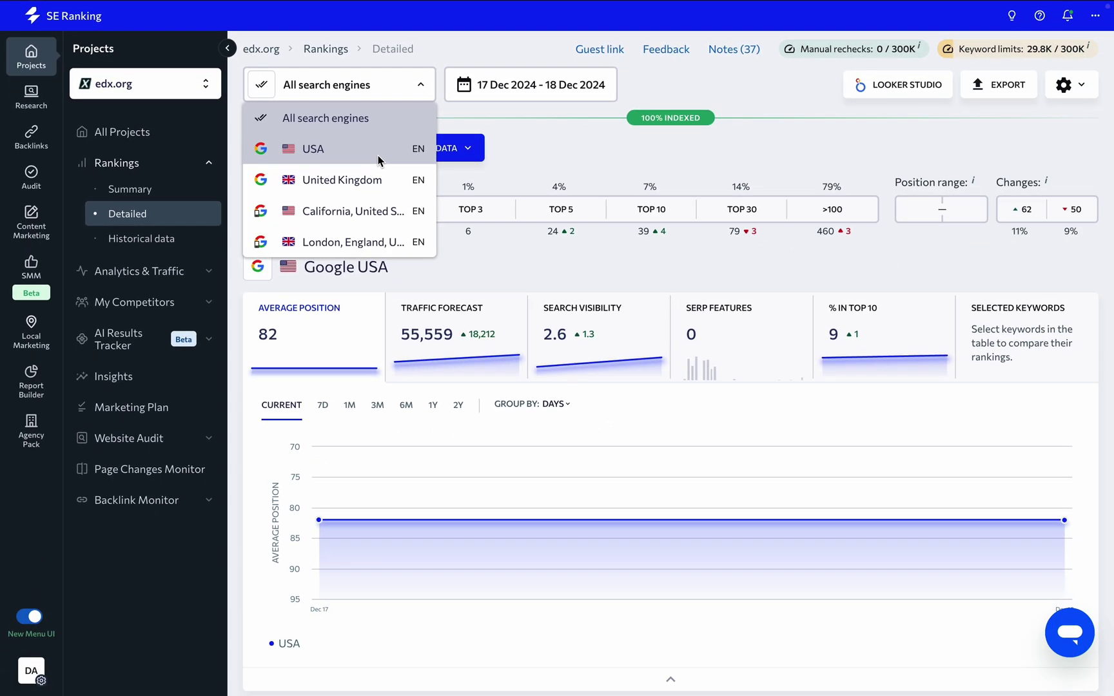
Step: Show Google USA rankings only, comparing the dates 4, 11 and 18 Dec 2024
{"action": "left_click", "coordinate": [510, 206]}
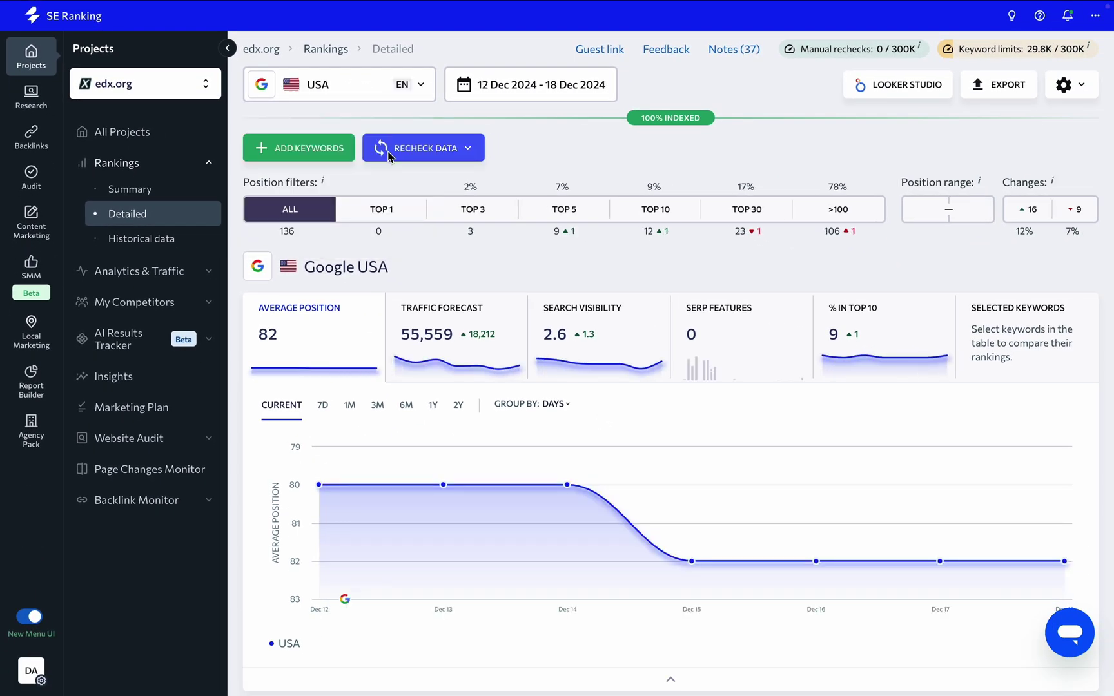
{"action": "left_click", "coordinate": [504, 86]}
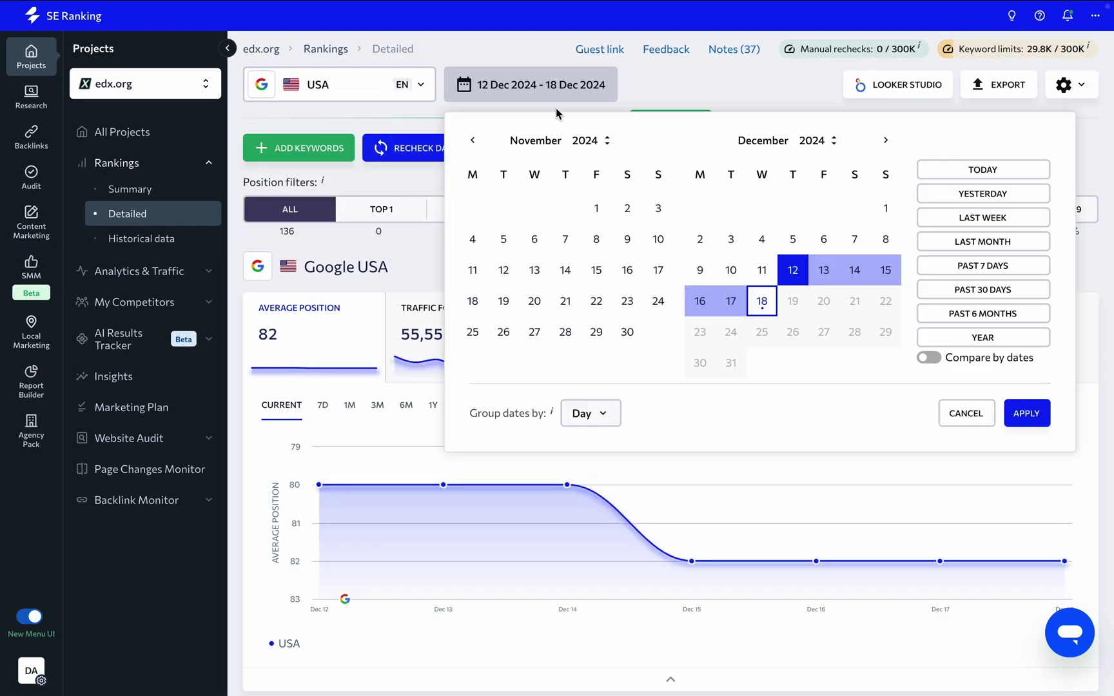
{"action": "left_click", "coordinate": [731, 269]}
{"action": "left_click", "coordinate": [761, 301]}
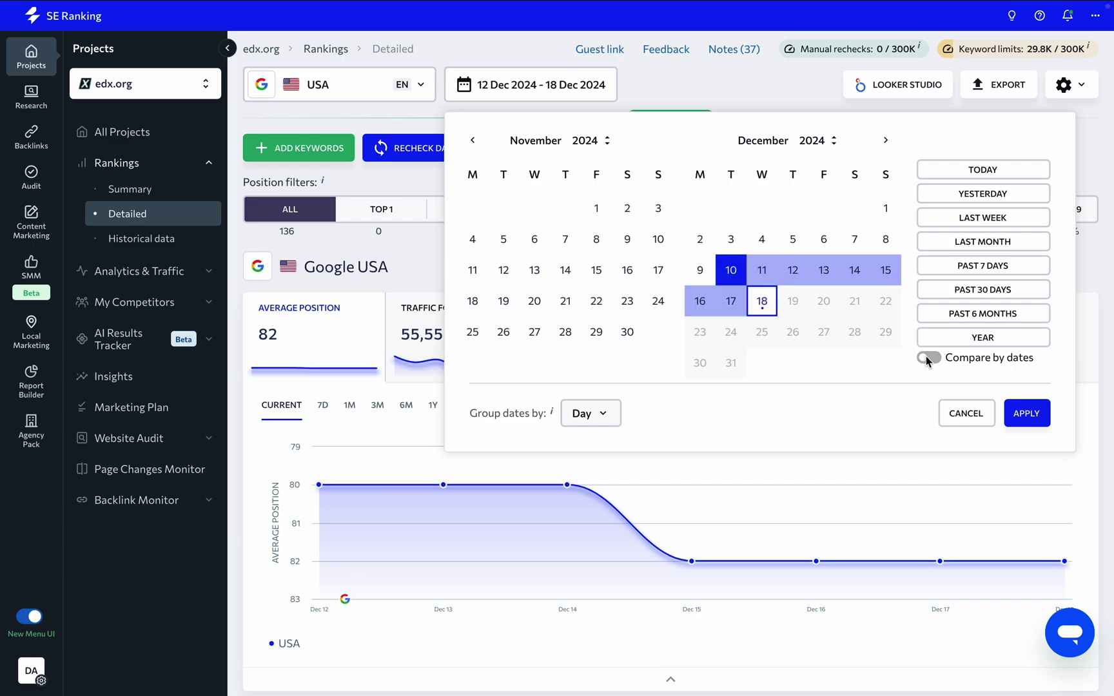
{"action": "left_click", "coordinate": [928, 359]}
{"action": "left_click", "coordinate": [761, 301]}
{"action": "left_click", "coordinate": [761, 270]}
{"action": "left_click", "coordinate": [761, 239]}
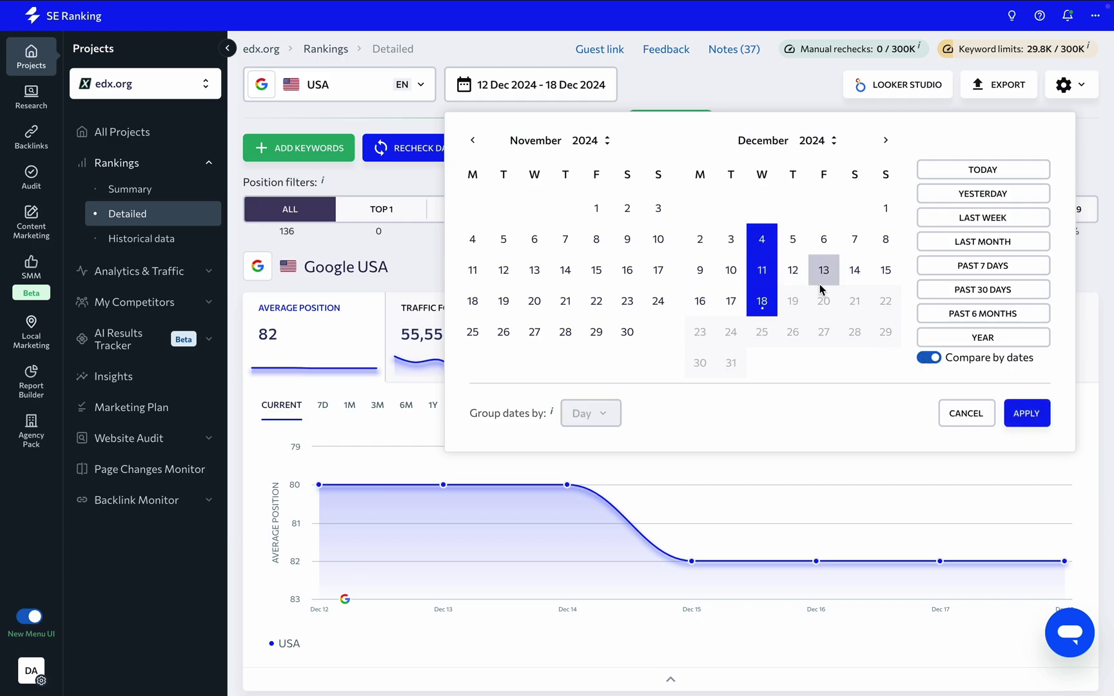
{"action": "left_click", "coordinate": [1024, 412]}
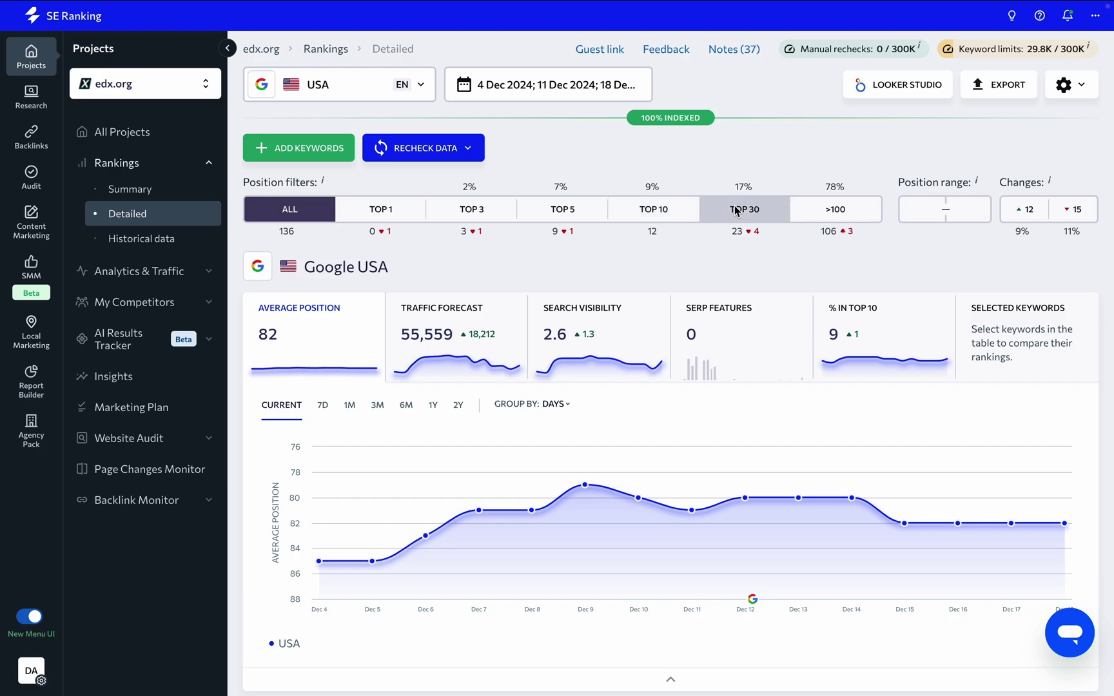
Step: Chart traffic forecast, search visibility, SERP features and top-10 share, limited to the last 7 days
{"action": "scroll", "coordinate": [664, 423], "scroll_direction": "down", "scroll_amount": 2}
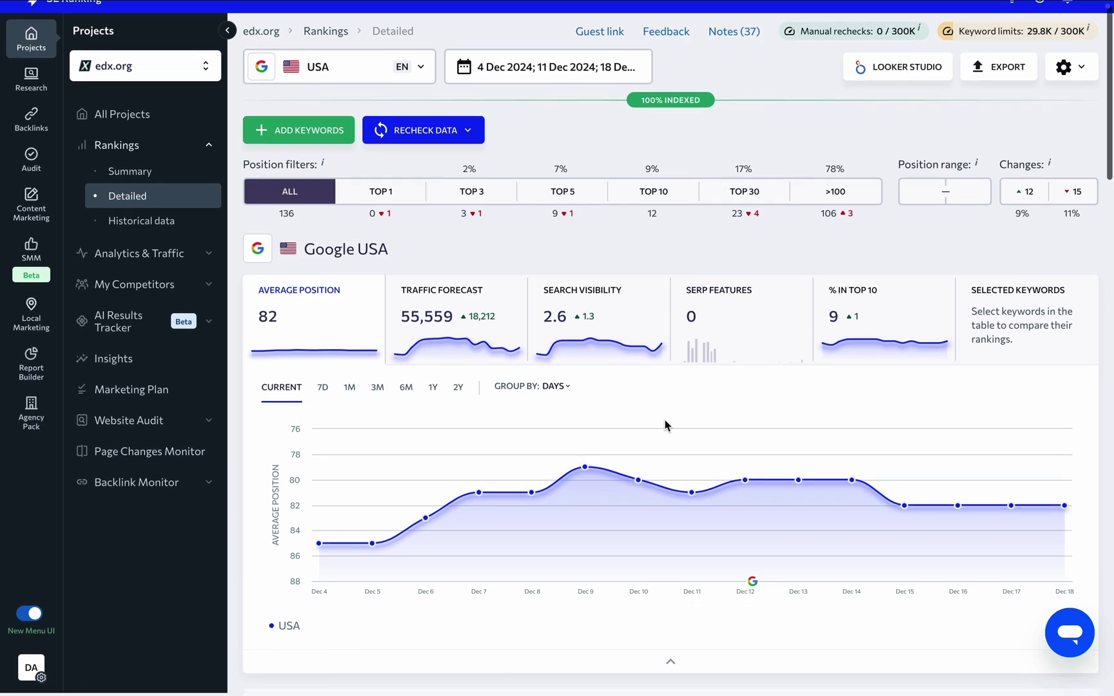
{"action": "scroll", "coordinate": [665, 424], "scroll_direction": "down", "scroll_amount": 1}
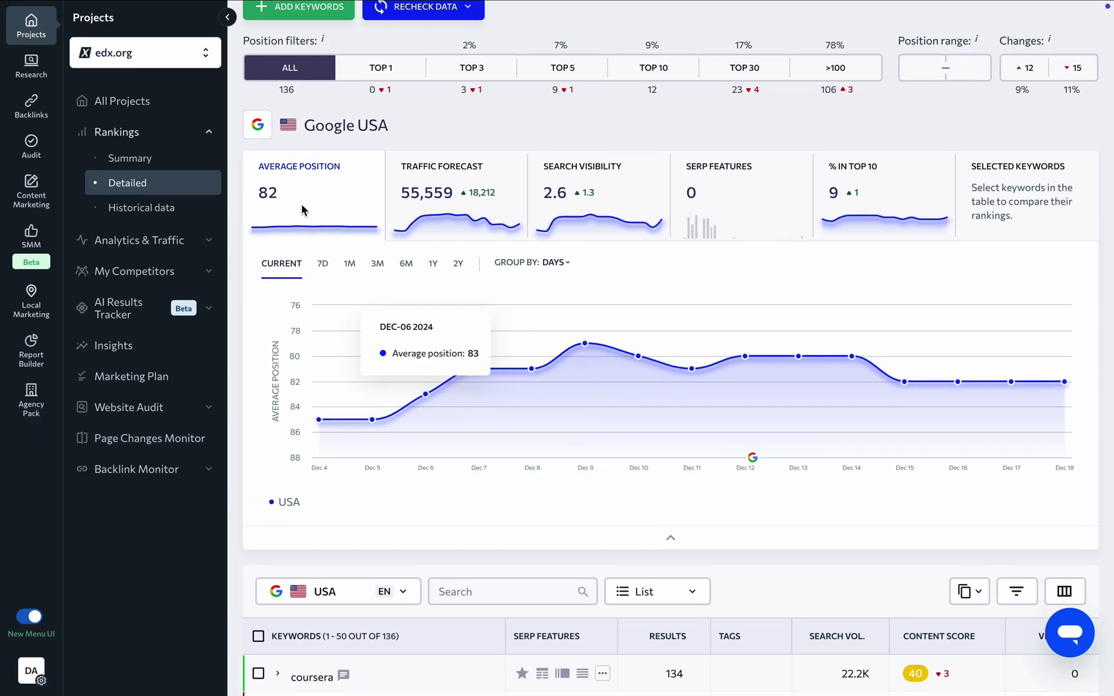
{"action": "left_click", "coordinate": [427, 187]}
{"action": "left_click", "coordinate": [578, 186]}
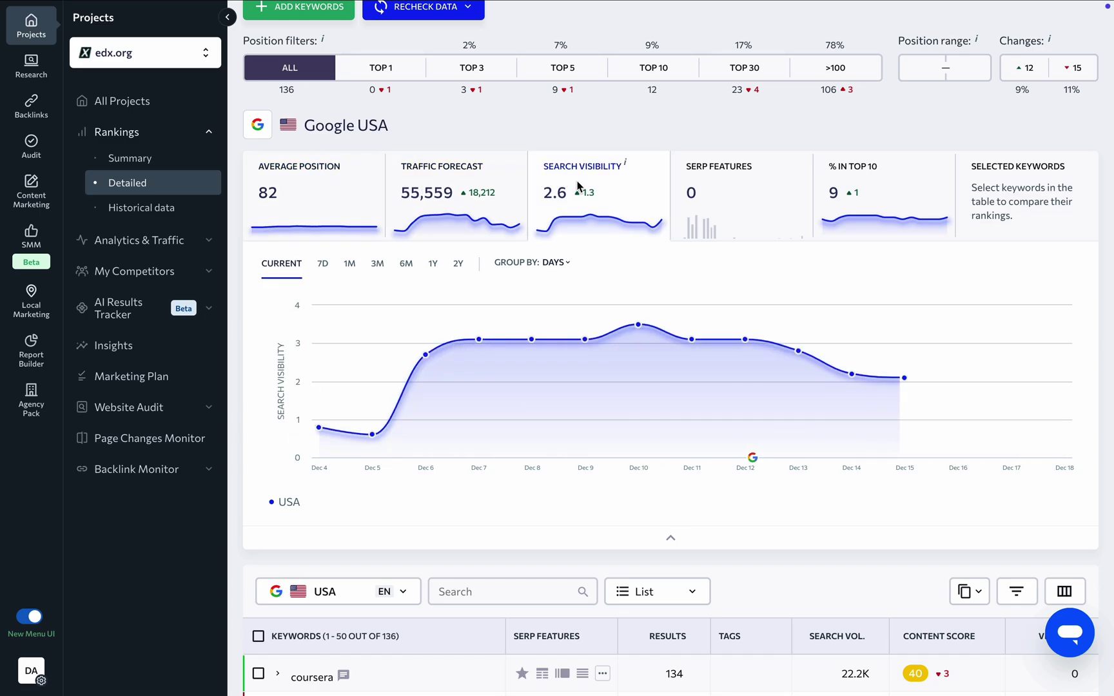
{"action": "left_click", "coordinate": [716, 192]}
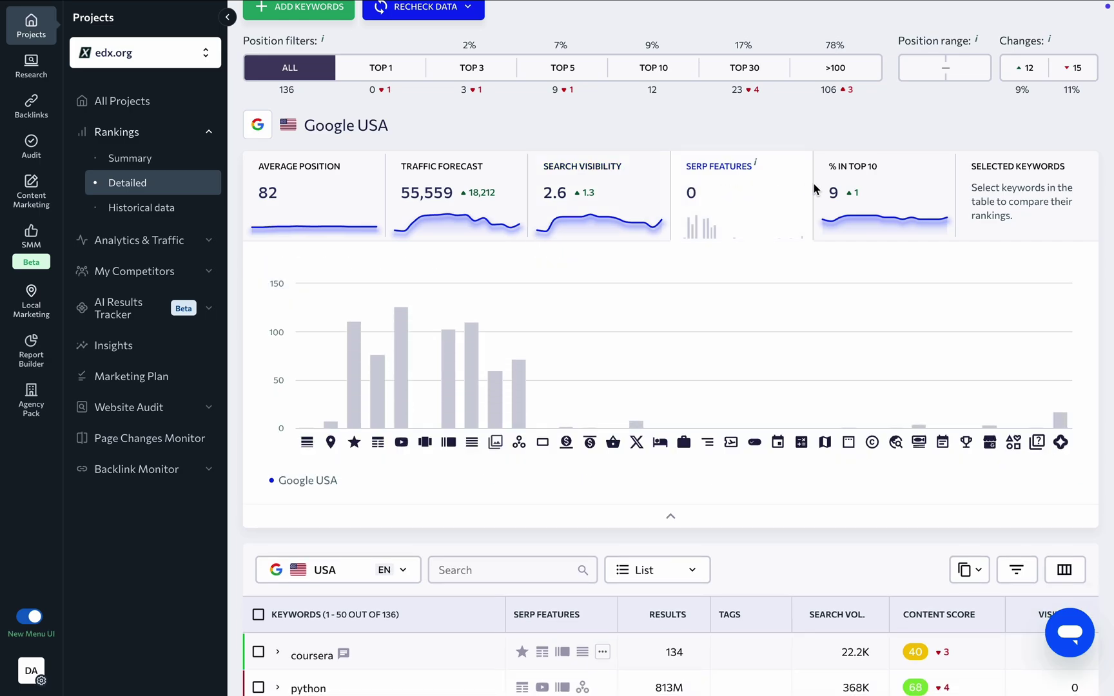
{"action": "left_click", "coordinate": [863, 189]}
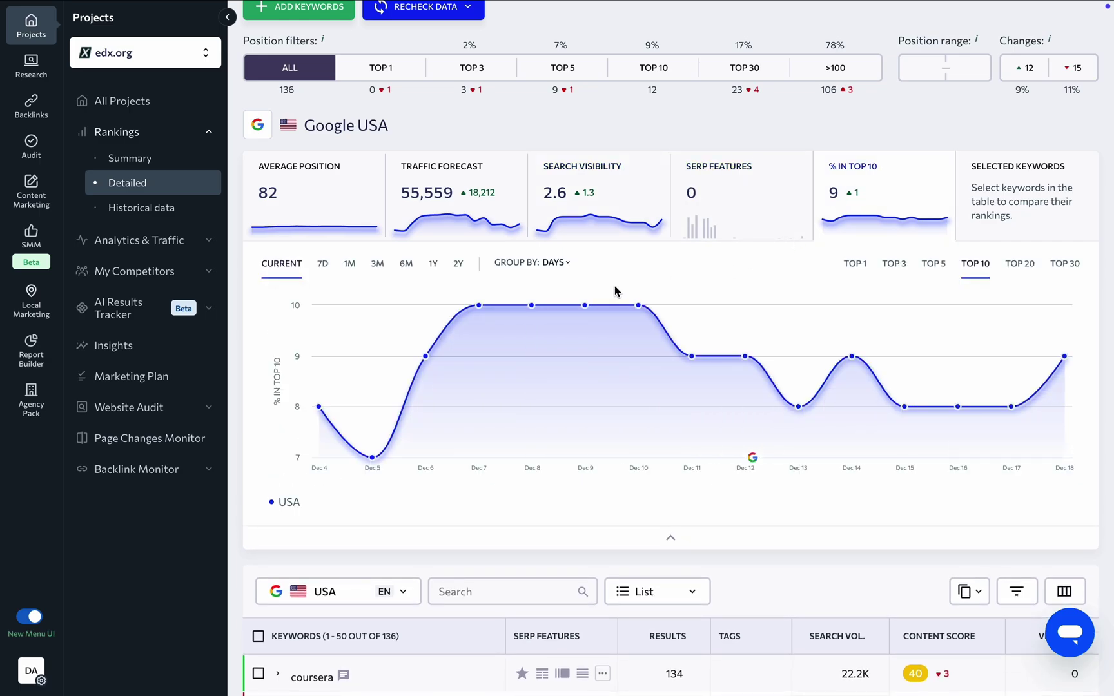
{"action": "left_click", "coordinate": [322, 264]}
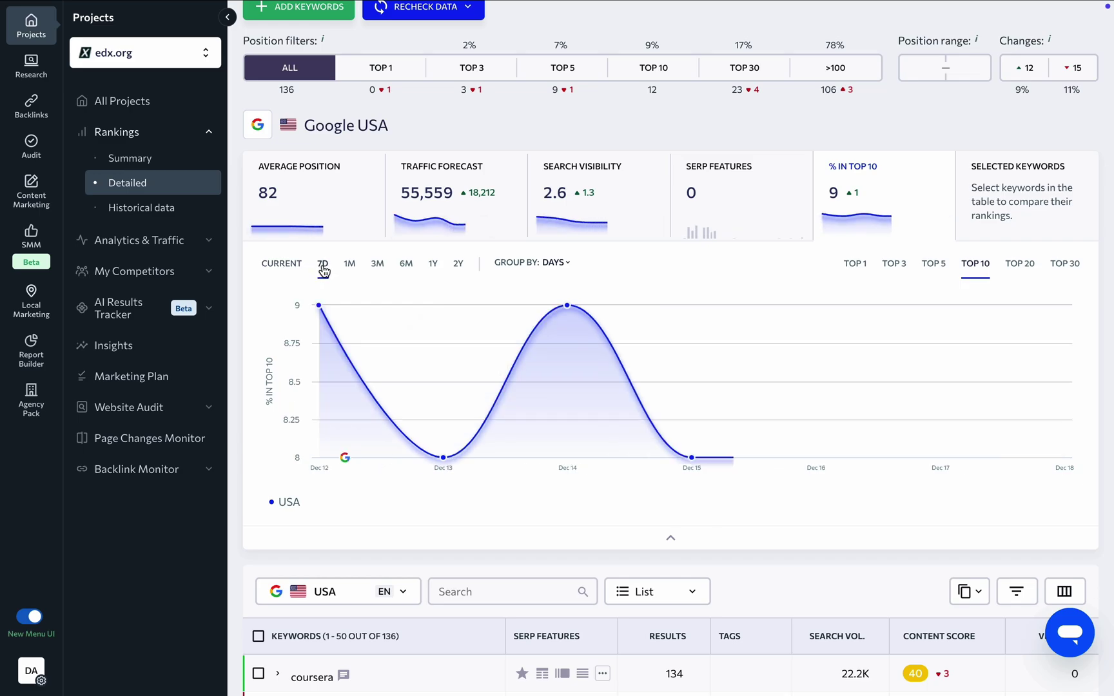
{"action": "left_click", "coordinate": [556, 262]}
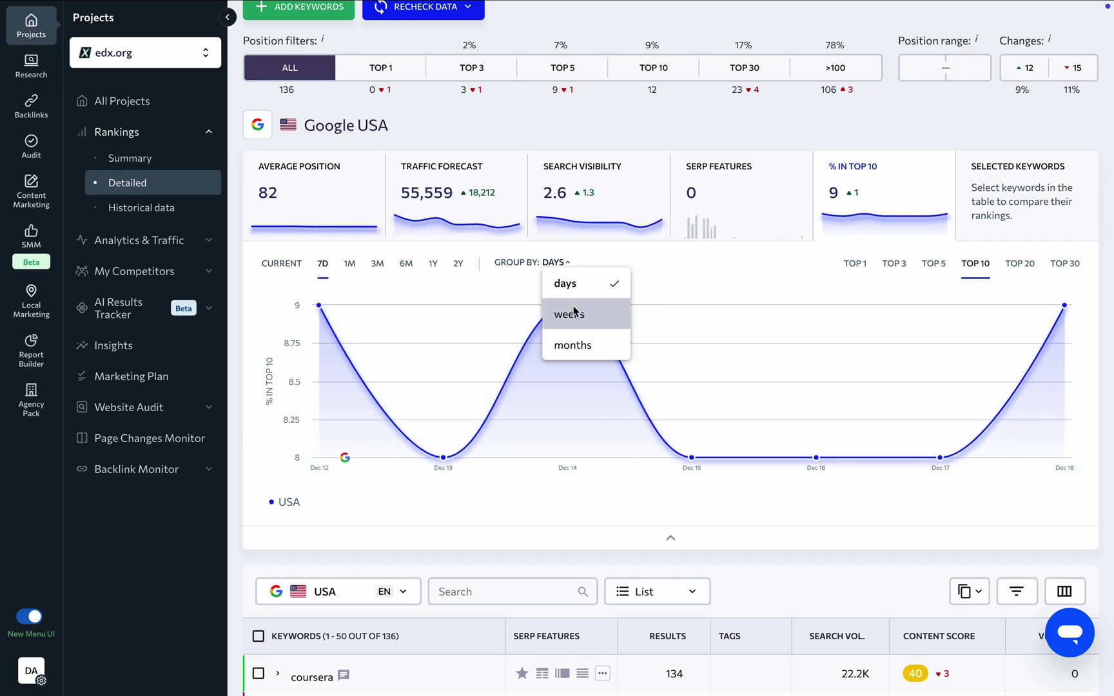
Step: Select python, coursera, columbia university and harvard university and chart their positions
{"action": "scroll", "coordinate": [554, 376], "scroll_direction": "down", "scroll_amount": 3}
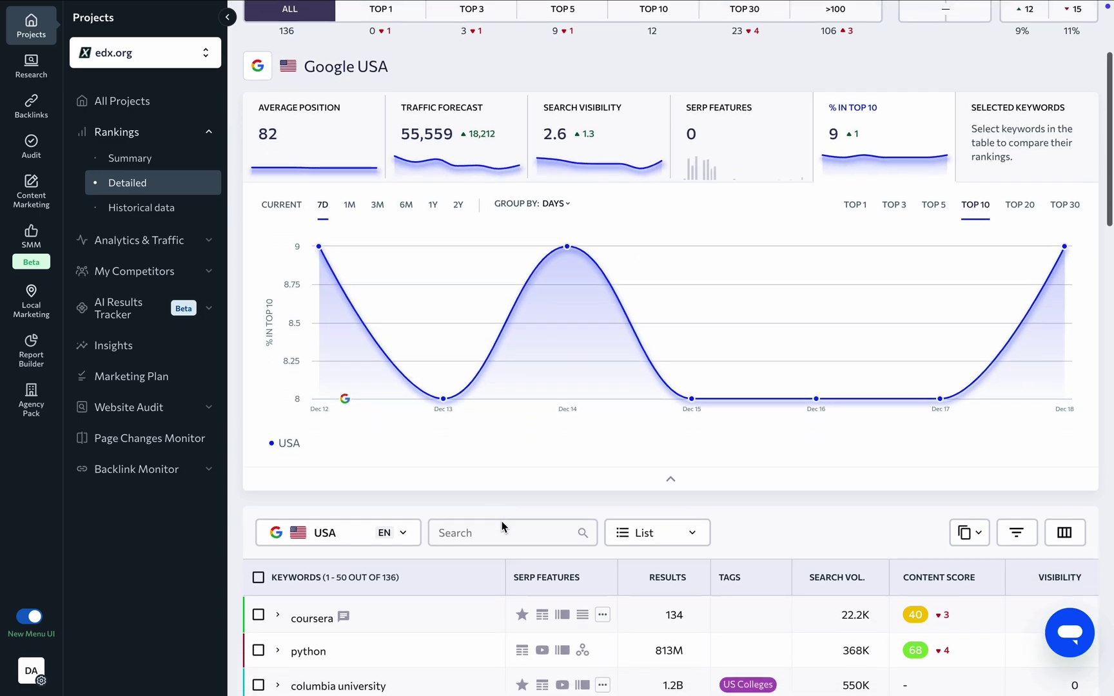
{"action": "left_click", "coordinate": [258, 508]}
{"action": "left_click", "coordinate": [258, 472]}
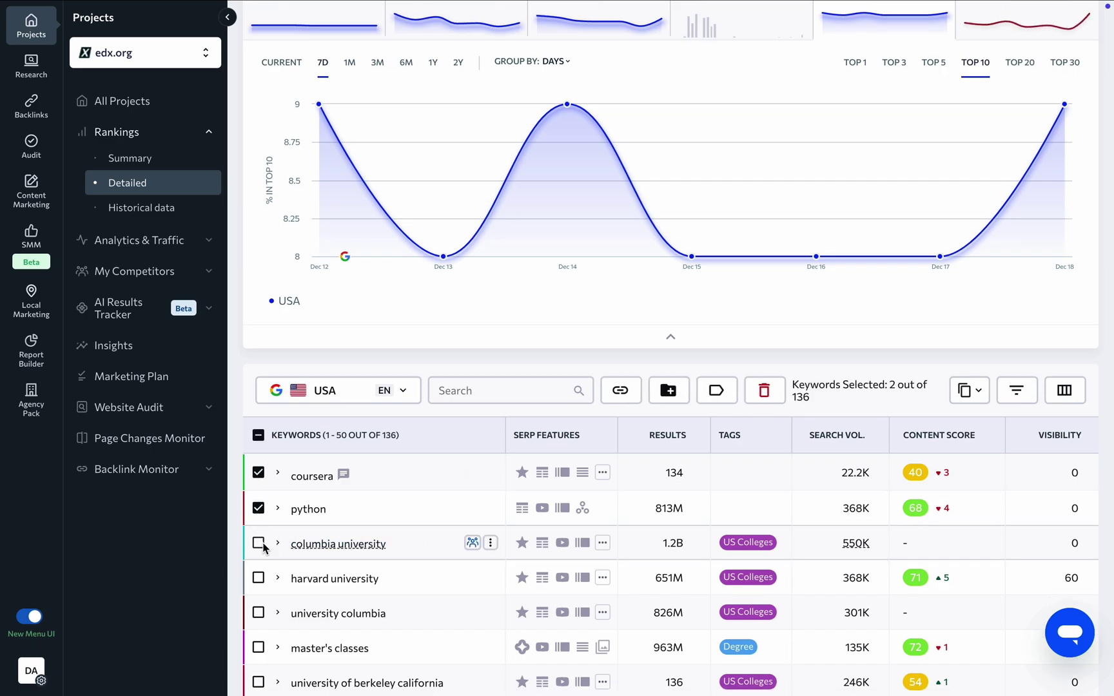
{"action": "left_click", "coordinate": [258, 543]}
{"action": "left_click", "coordinate": [257, 577]}
{"action": "scroll", "coordinate": [261, 579], "scroll_direction": "up", "scroll_amount": 3}
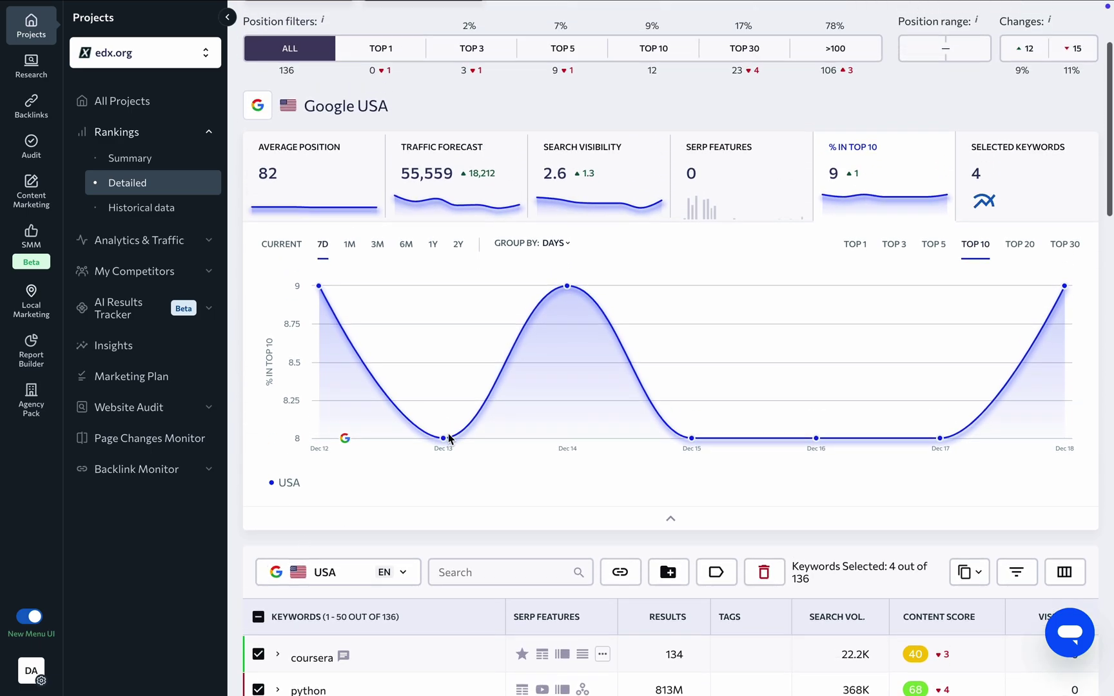
{"action": "left_click", "coordinate": [1040, 183]}
{"action": "scroll", "coordinate": [1039, 183], "scroll_direction": "up", "scroll_amount": 3}
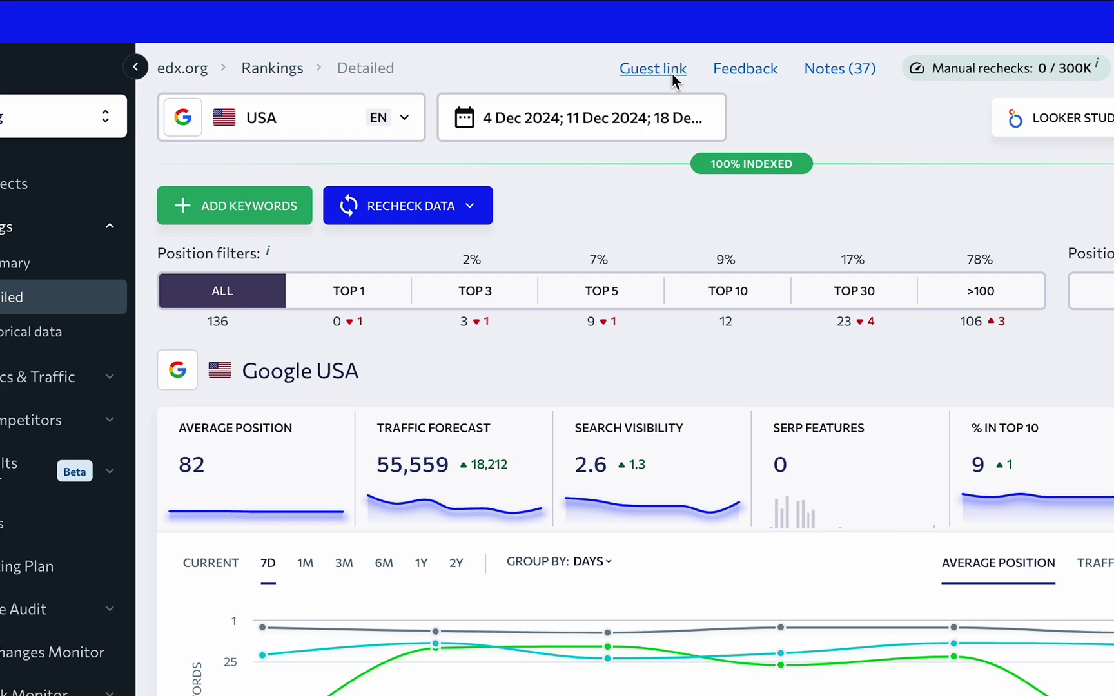
Step: Check the guest link and export options without using them, then go to Report Builder
{"action": "left_click", "coordinate": [652, 69]}
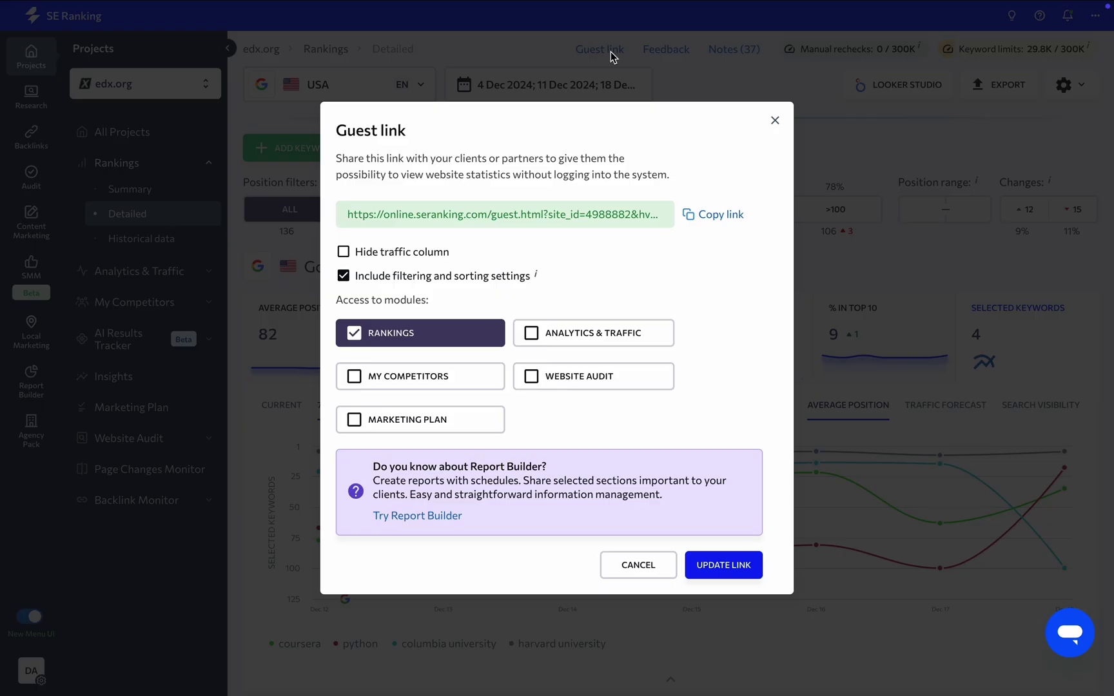
{"action": "left_click", "coordinate": [611, 57]}
{"action": "left_click", "coordinate": [981, 87]}
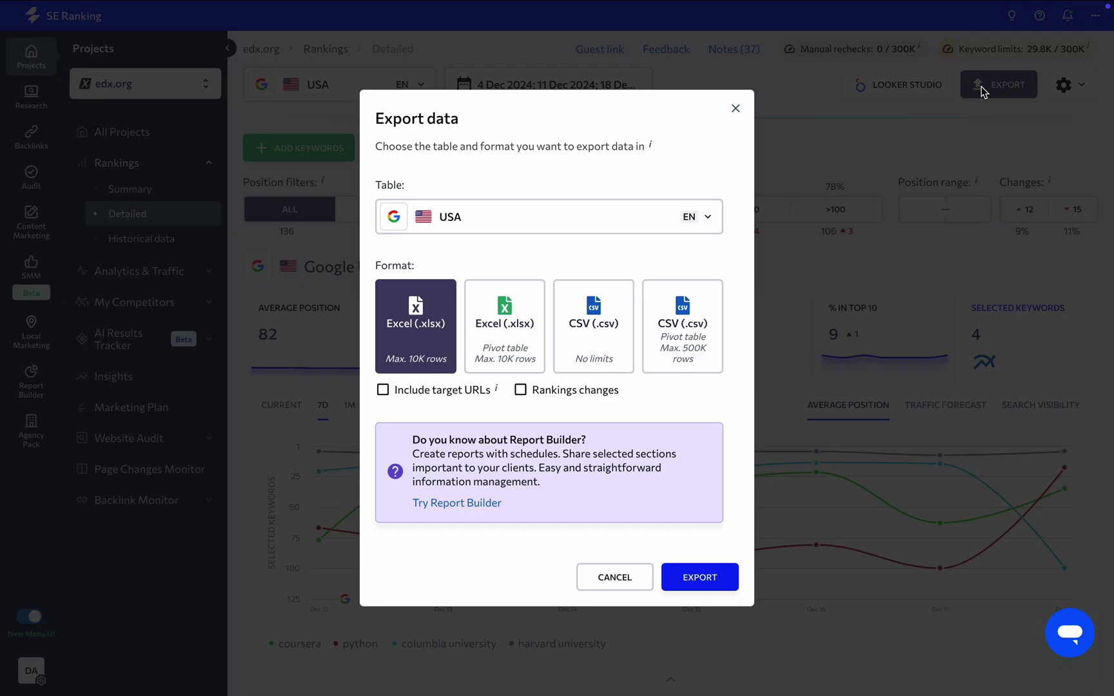
{"action": "left_click", "coordinate": [907, 124]}
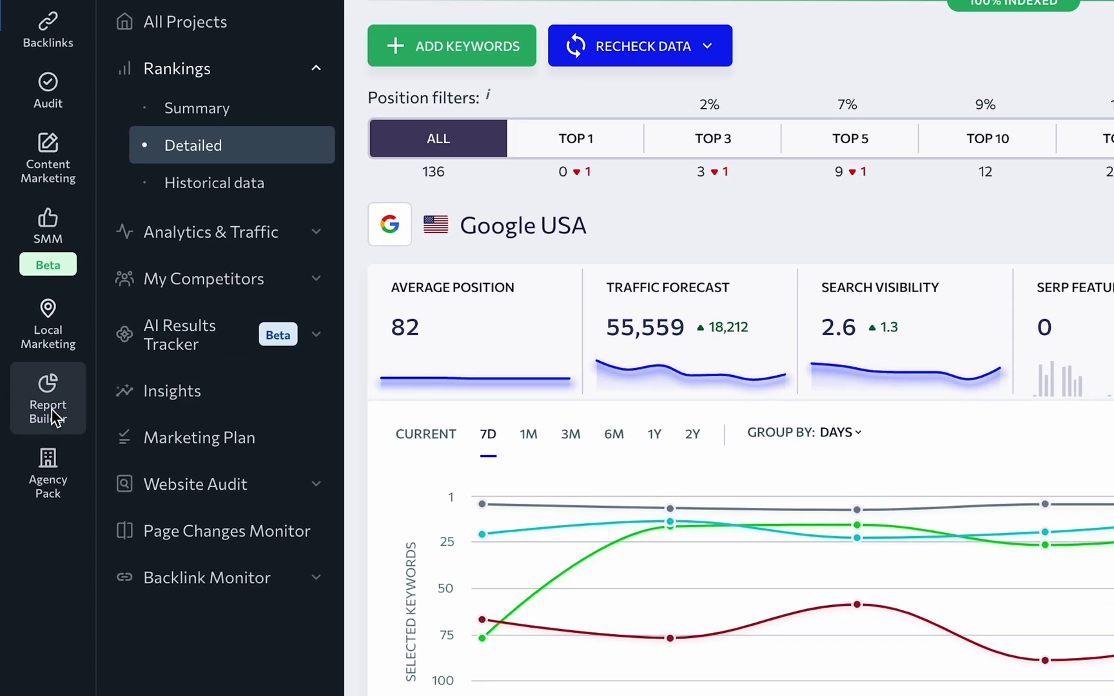
{"action": "left_click", "coordinate": [50, 412]}
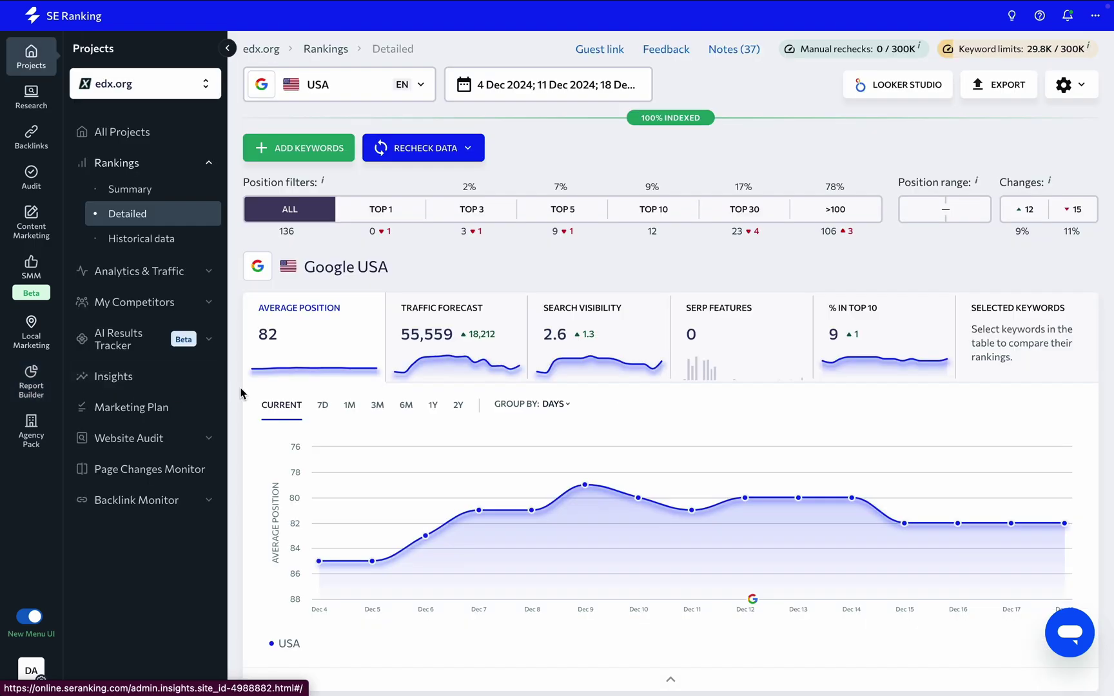
Step: In the keyword table, try the location dropdown, search field, grouping choices and column list
{"action": "scroll", "coordinate": [244, 390], "scroll_direction": "down", "scroll_amount": 5}
{"action": "scroll", "coordinate": [242, 392], "scroll_direction": "down", "scroll_amount": 4}
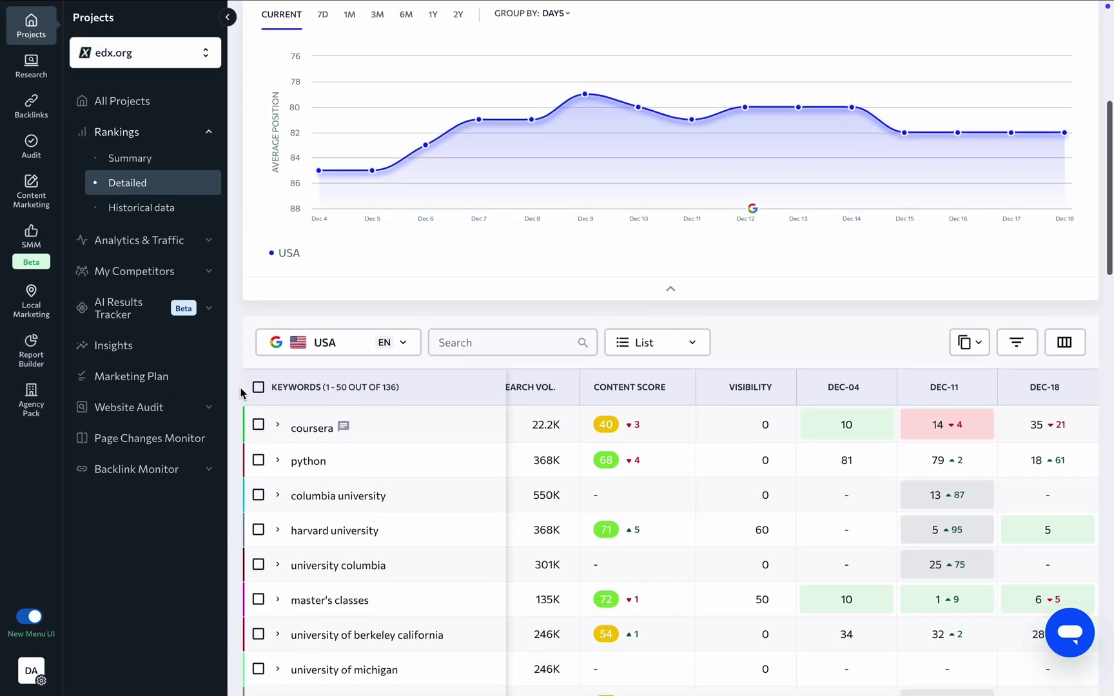
{"action": "scroll", "coordinate": [241, 392], "scroll_direction": "down", "scroll_amount": 2}
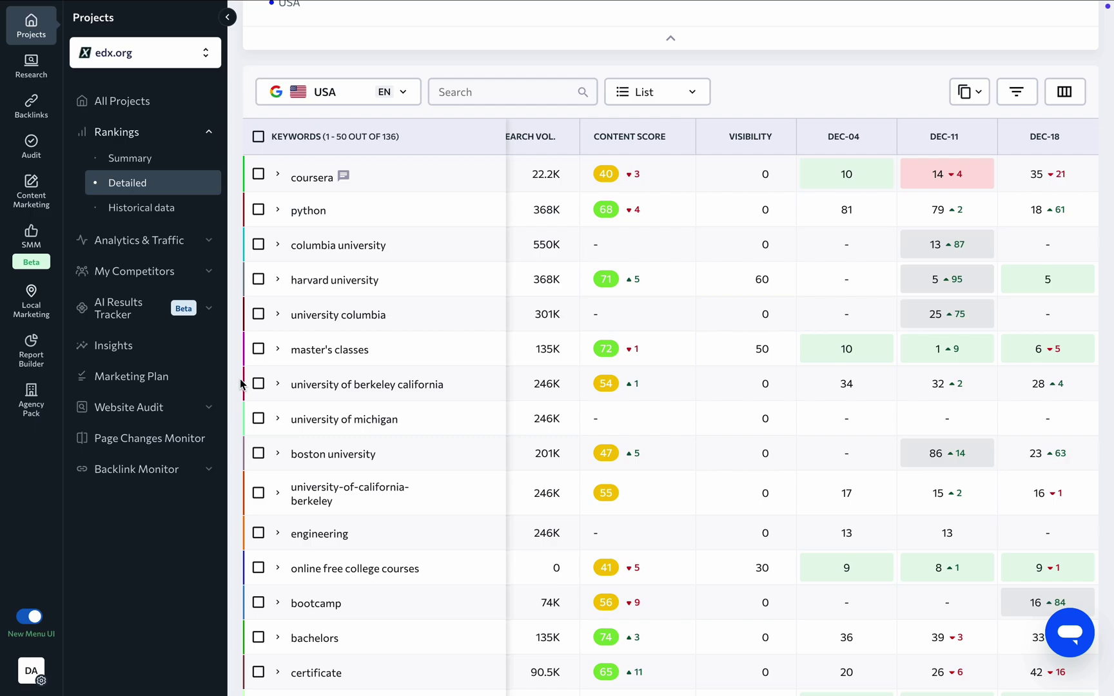
{"action": "left_click", "coordinate": [396, 98]}
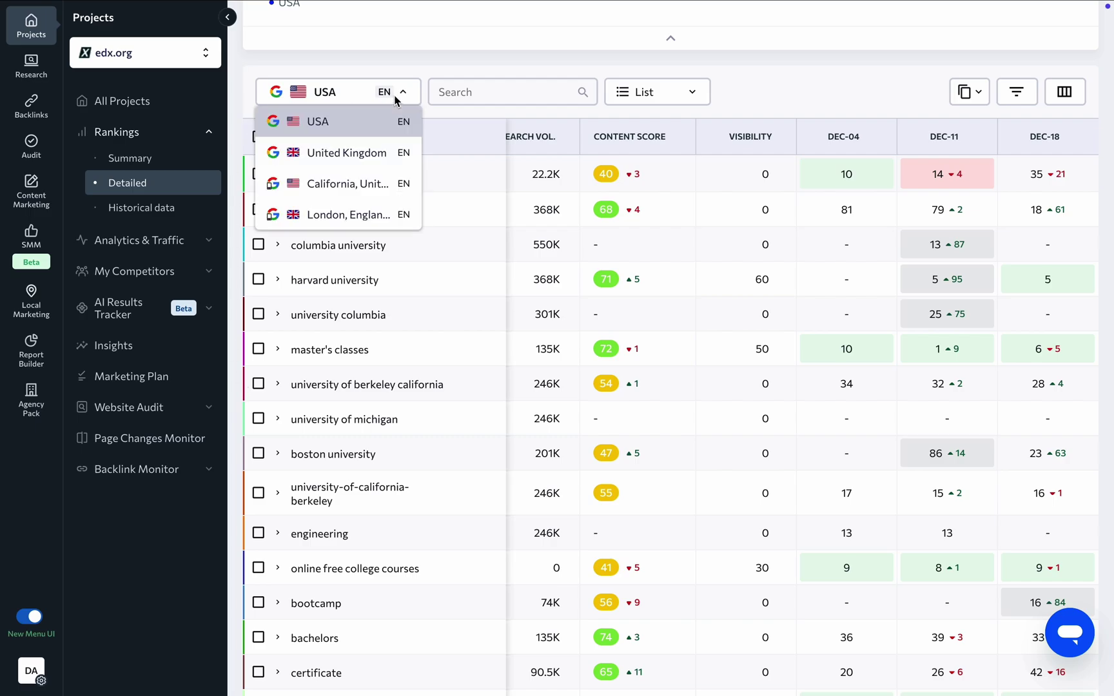
{"action": "left_click", "coordinate": [453, 93]}
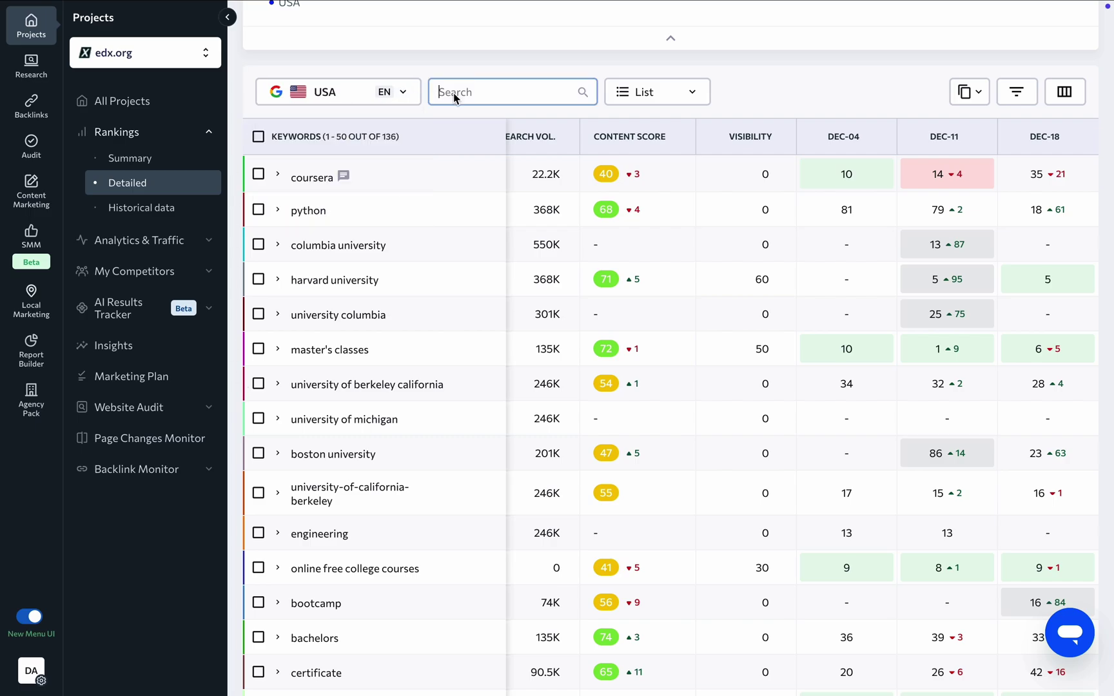
{"action": "left_click", "coordinate": [644, 92]}
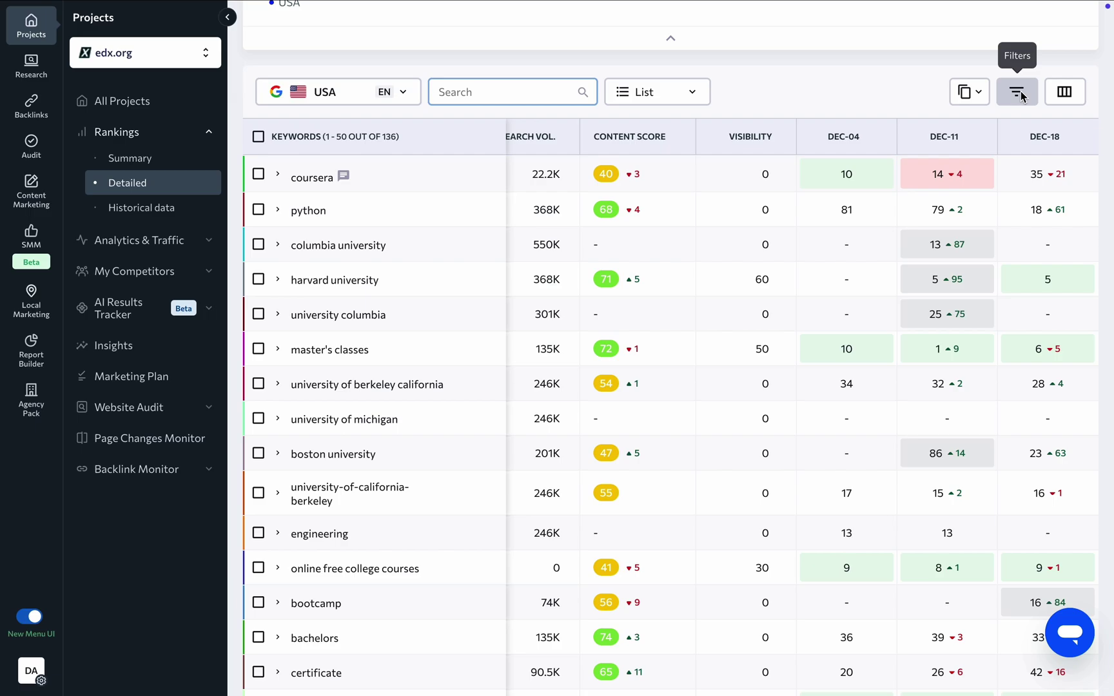
{"action": "left_click", "coordinate": [1064, 91]}
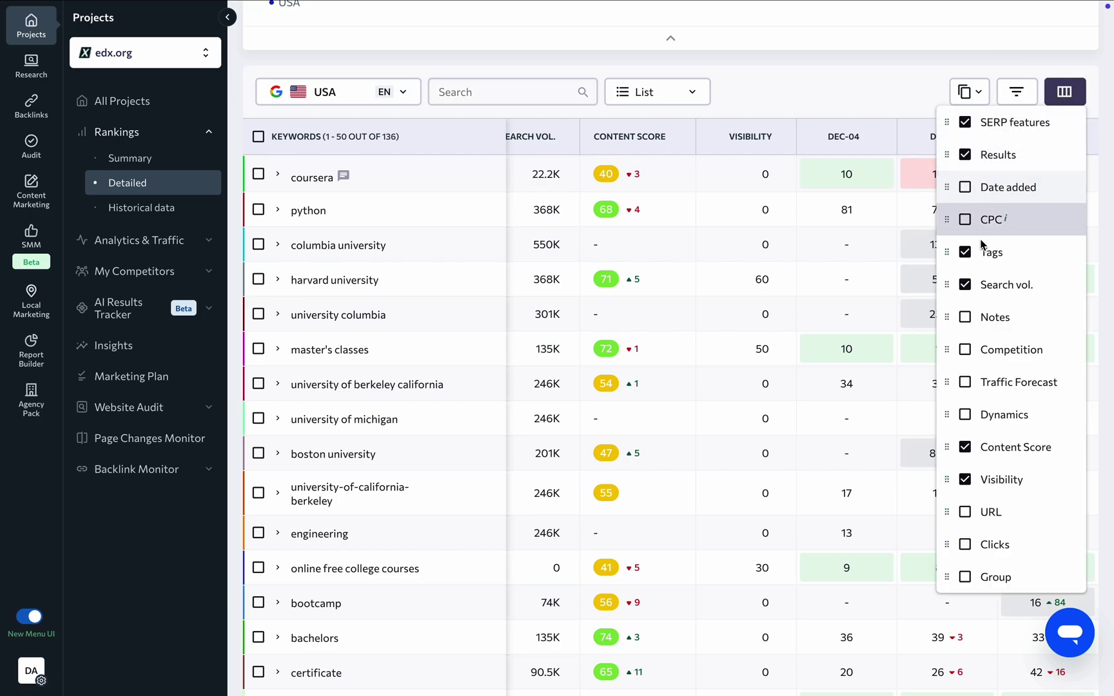
{"action": "left_click", "coordinate": [1064, 91]}
{"action": "scroll", "coordinate": [468, 198], "scroll_direction": "down", "scroll_amount": 1}
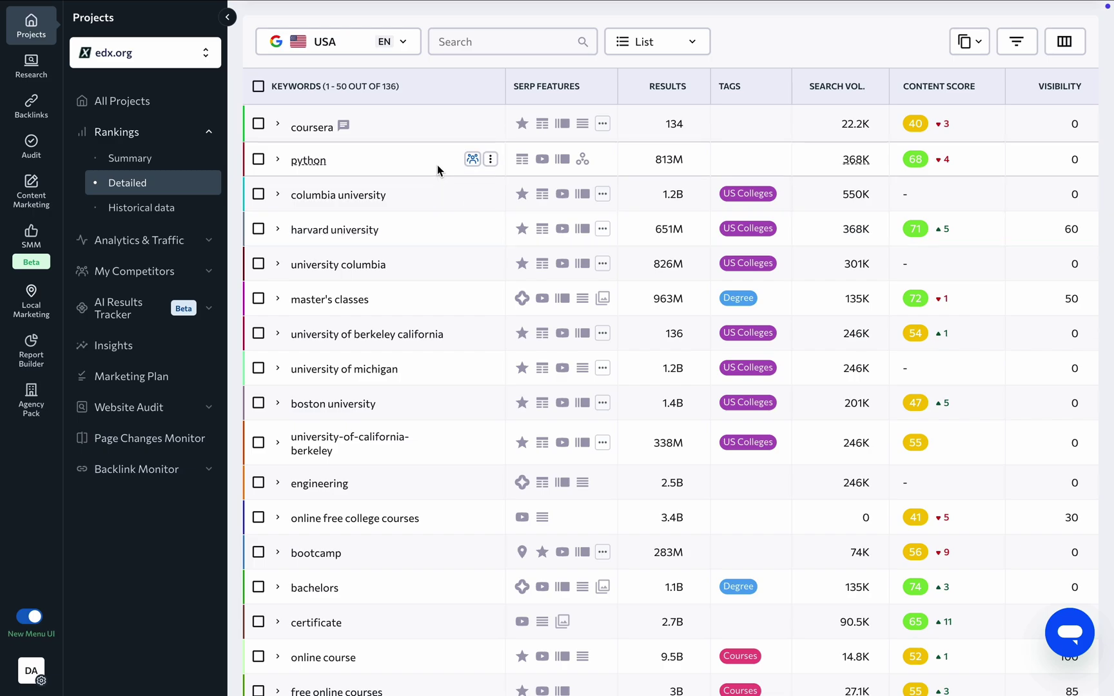
{"action": "left_click", "coordinate": [490, 123]}
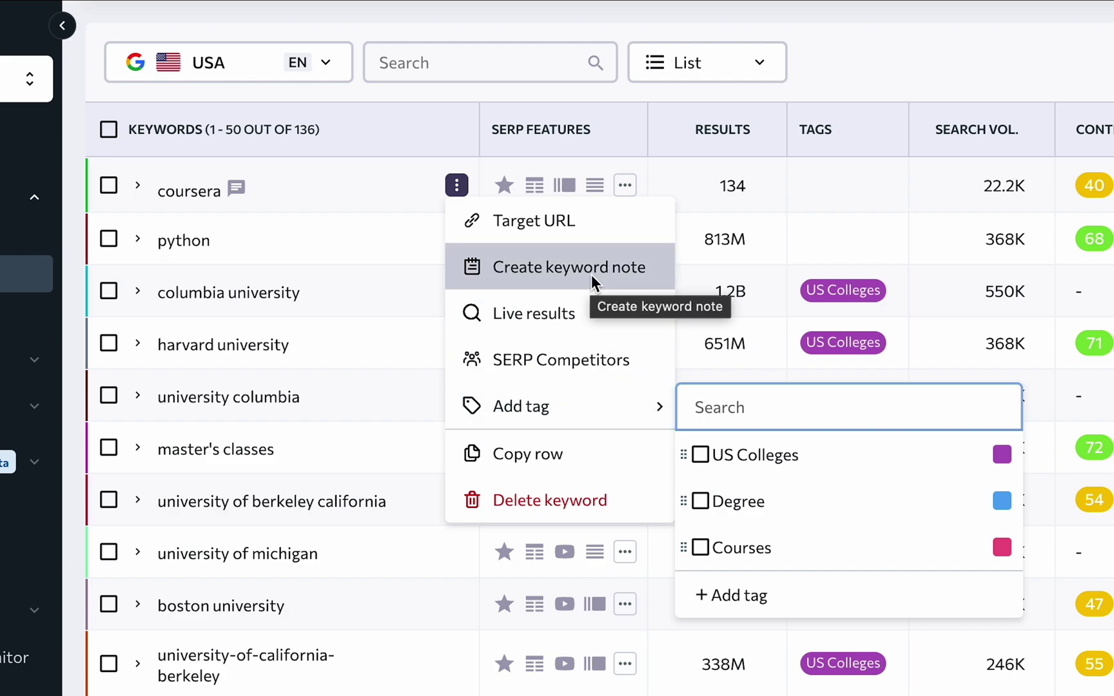
{"action": "left_click", "coordinate": [484, 226]}
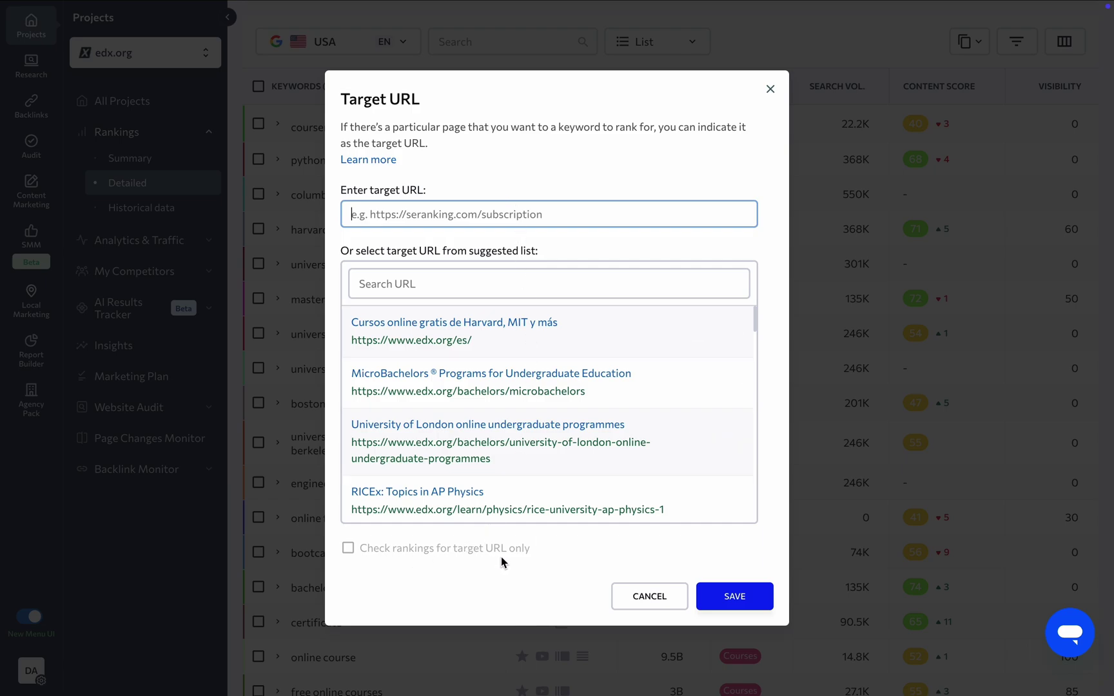
{"action": "left_click", "coordinate": [809, 325]}
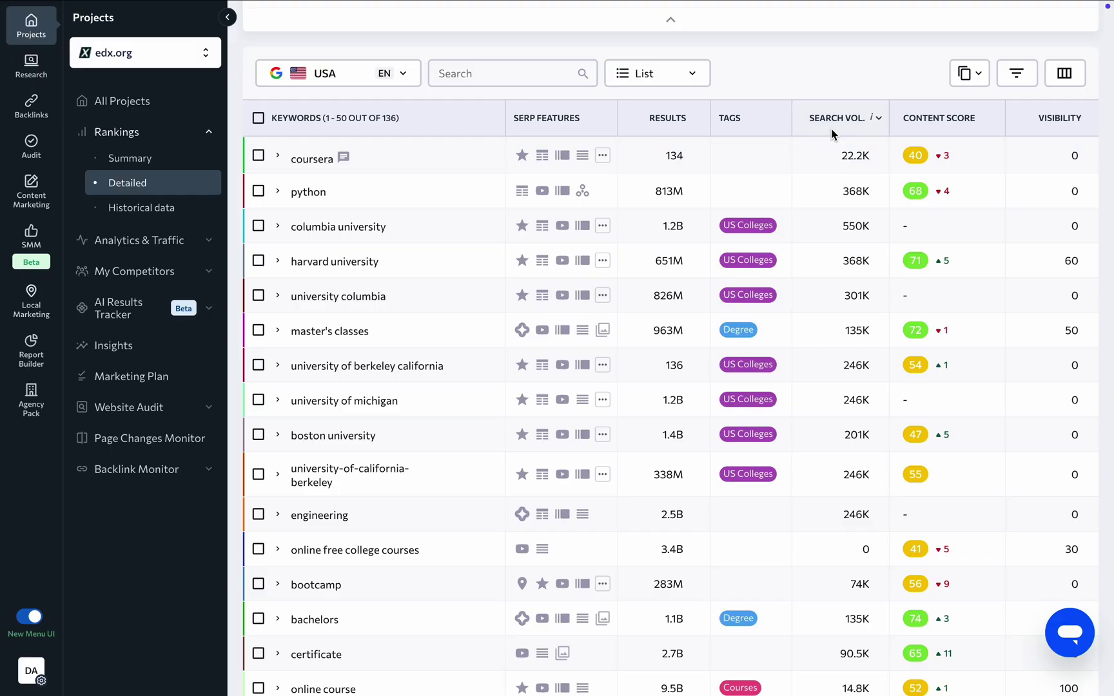
{"action": "scroll", "coordinate": [832, 134], "scroll_direction": "right", "scroll_amount": 5}
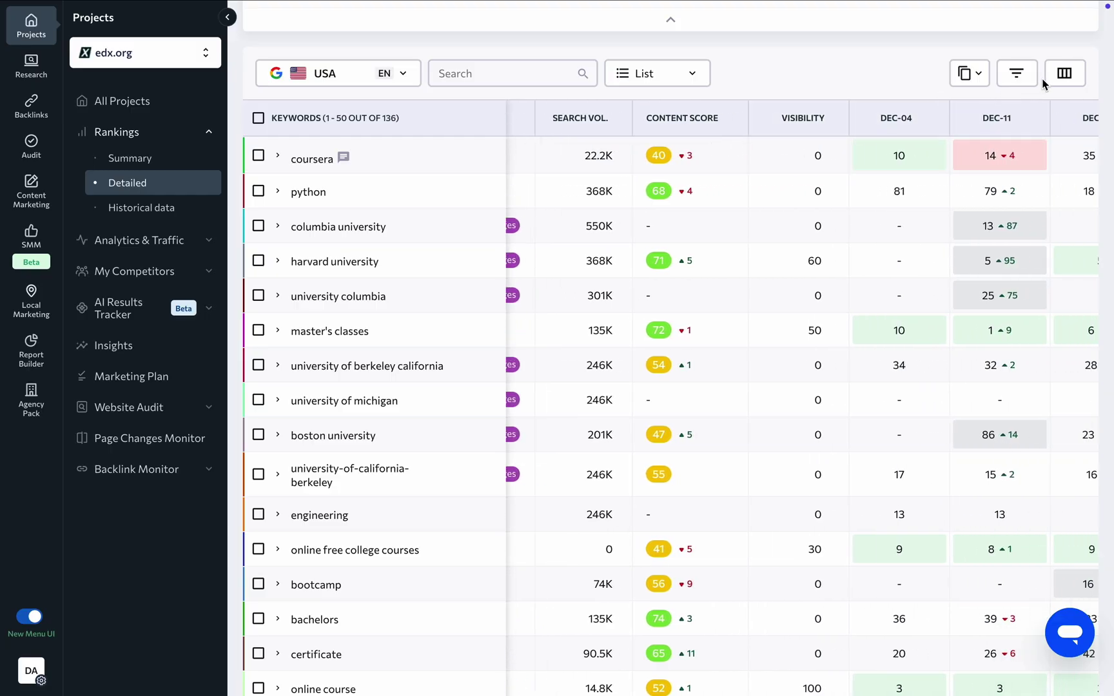
{"action": "left_click", "coordinate": [1064, 81]}
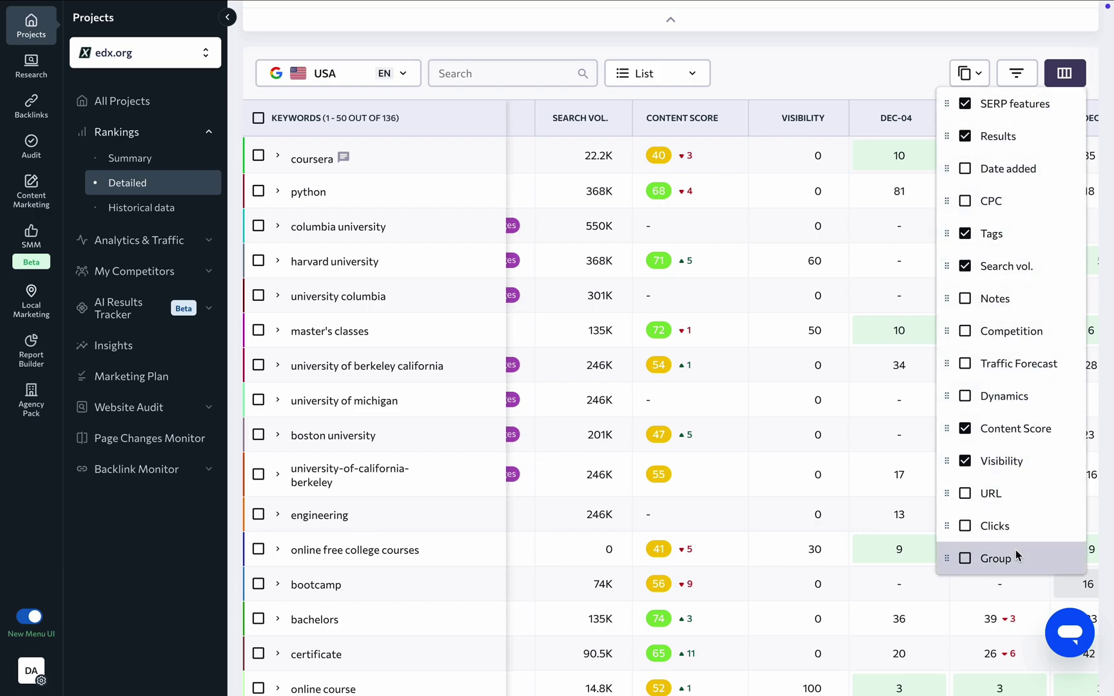
{"action": "left_click", "coordinate": [1063, 77]}
{"action": "scroll", "coordinate": [1065, 150], "scroll_direction": "right", "scroll_amount": 2}
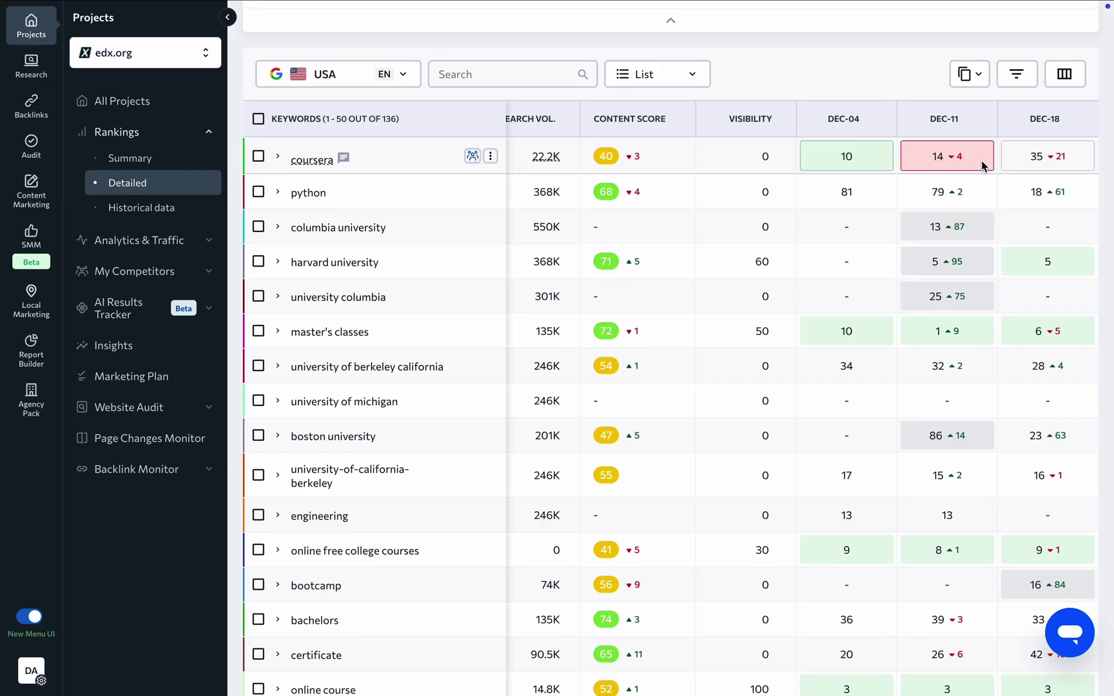
{"action": "scroll", "coordinate": [912, 155], "scroll_direction": "up", "scroll_amount": 10}
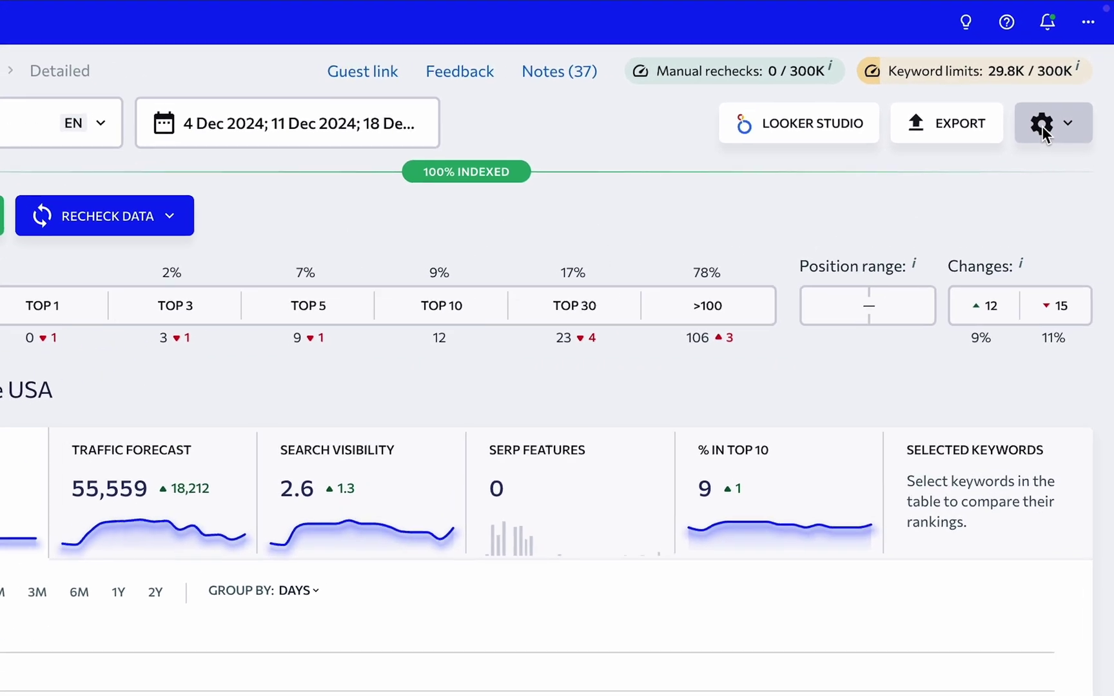
{"action": "left_click", "coordinate": [1064, 85]}
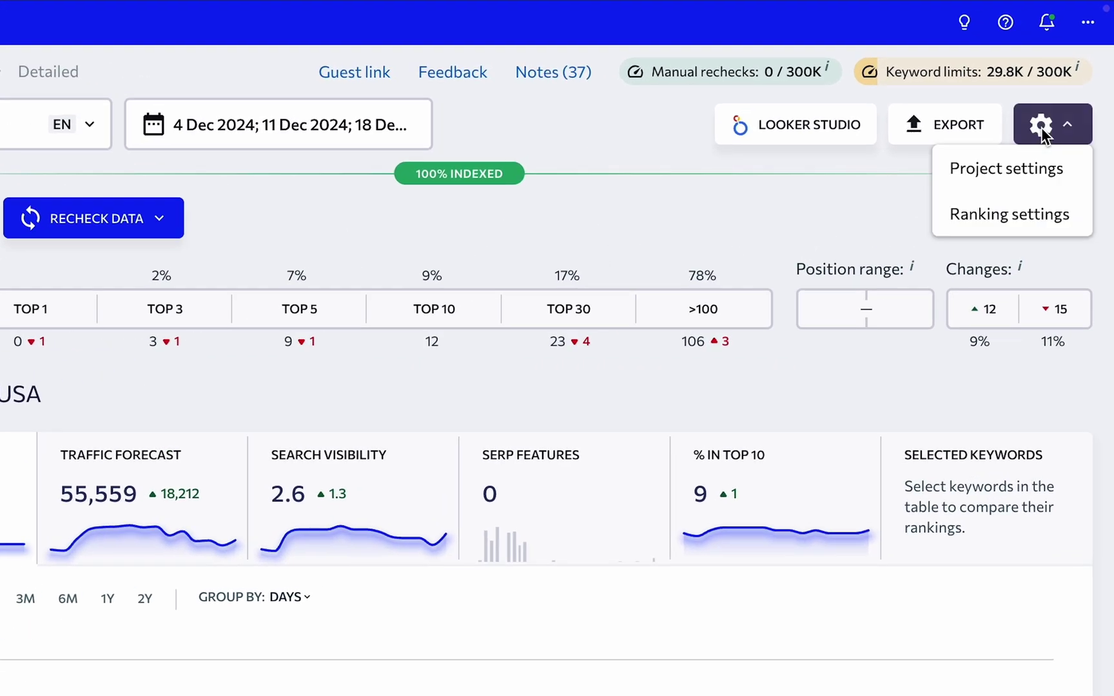
Step: Review the Ranking settings dialog without changes, then switch to the Summary page
{"action": "left_click", "coordinate": [1022, 207]}
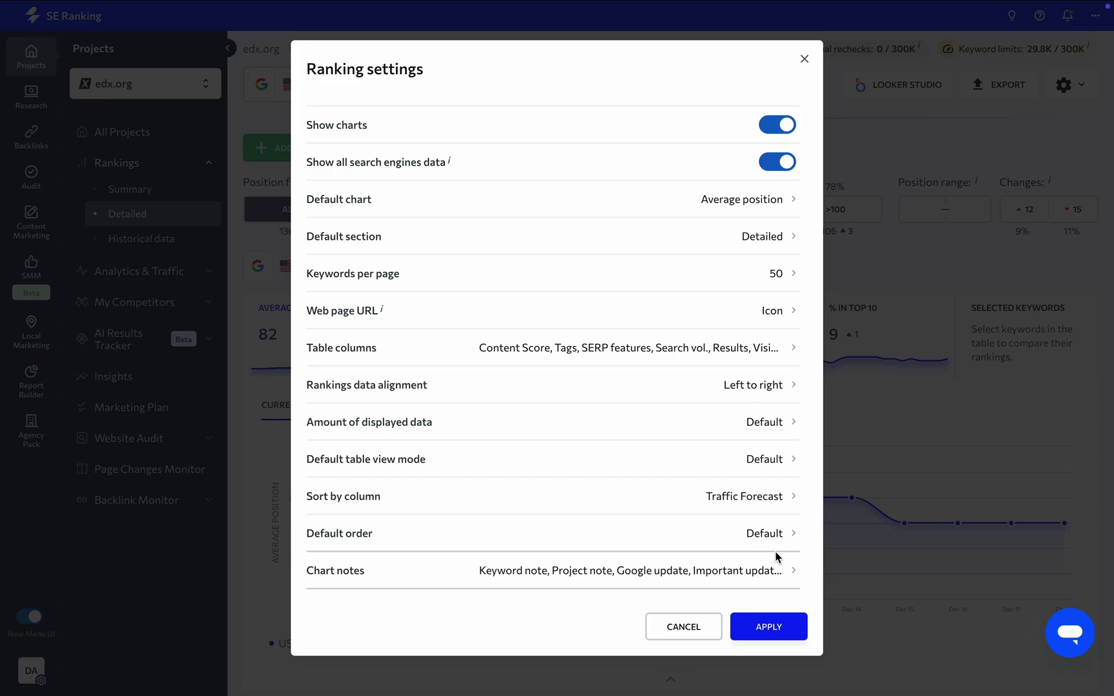
{"action": "left_click", "coordinate": [836, 314]}
{"action": "left_click", "coordinate": [156, 187]}
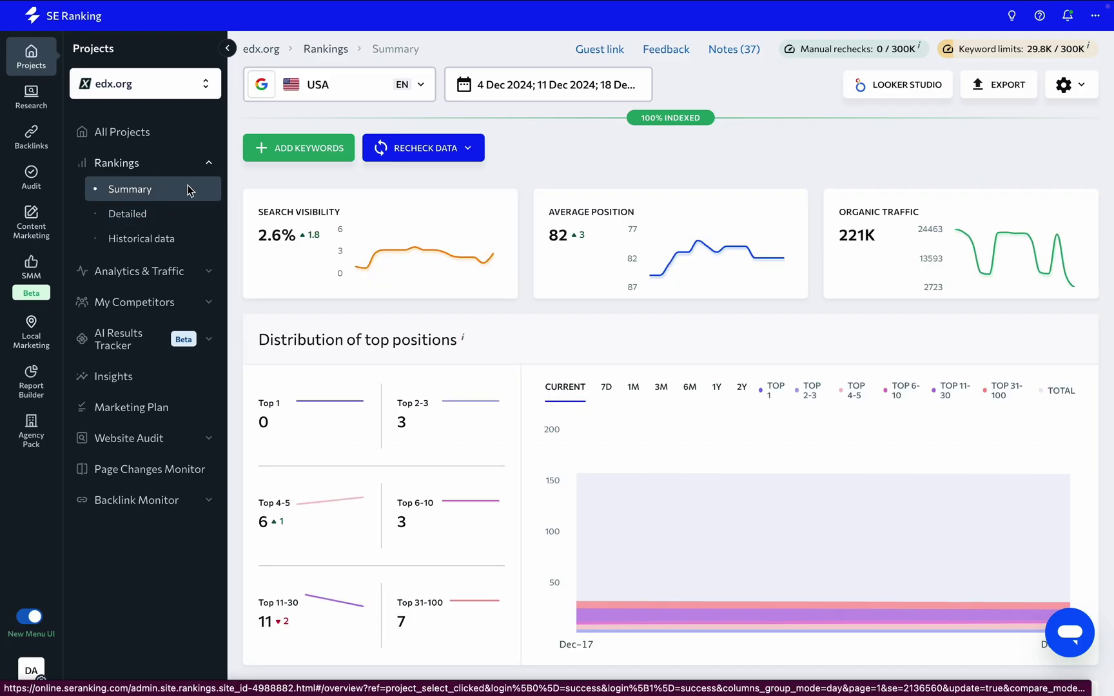
Step: Scroll through the Summary sections down to Notes, then switch to Historical data
{"action": "scroll", "coordinate": [232, 186], "scroll_direction": "down", "scroll_amount": 6}
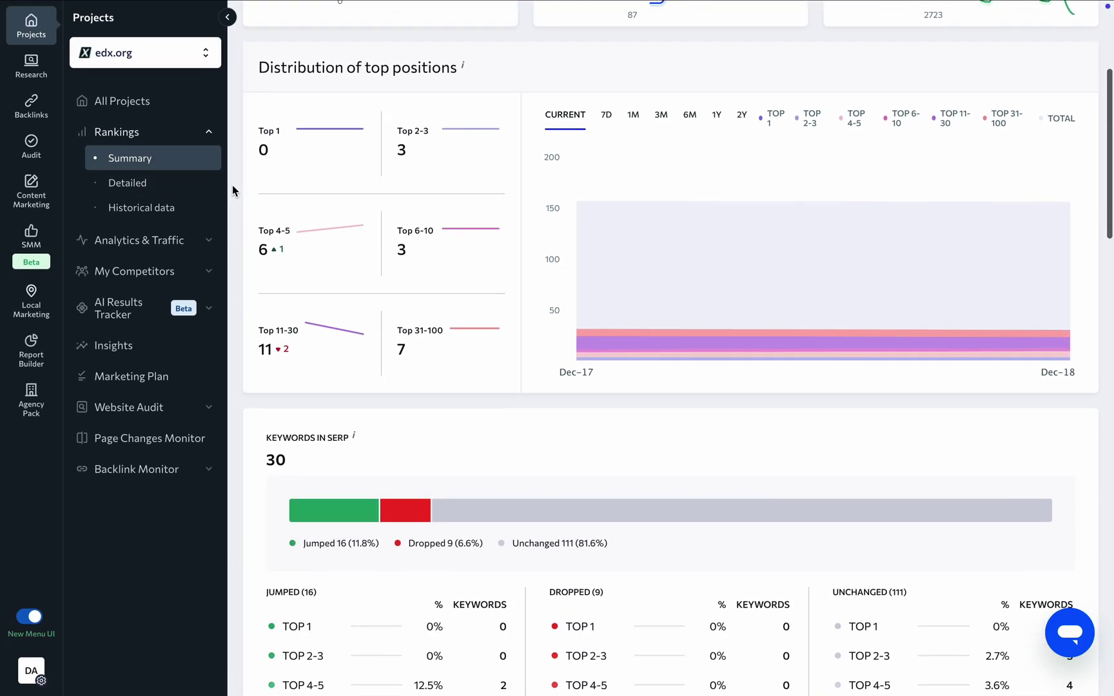
{"action": "scroll", "coordinate": [232, 186], "scroll_direction": "down", "scroll_amount": 10}
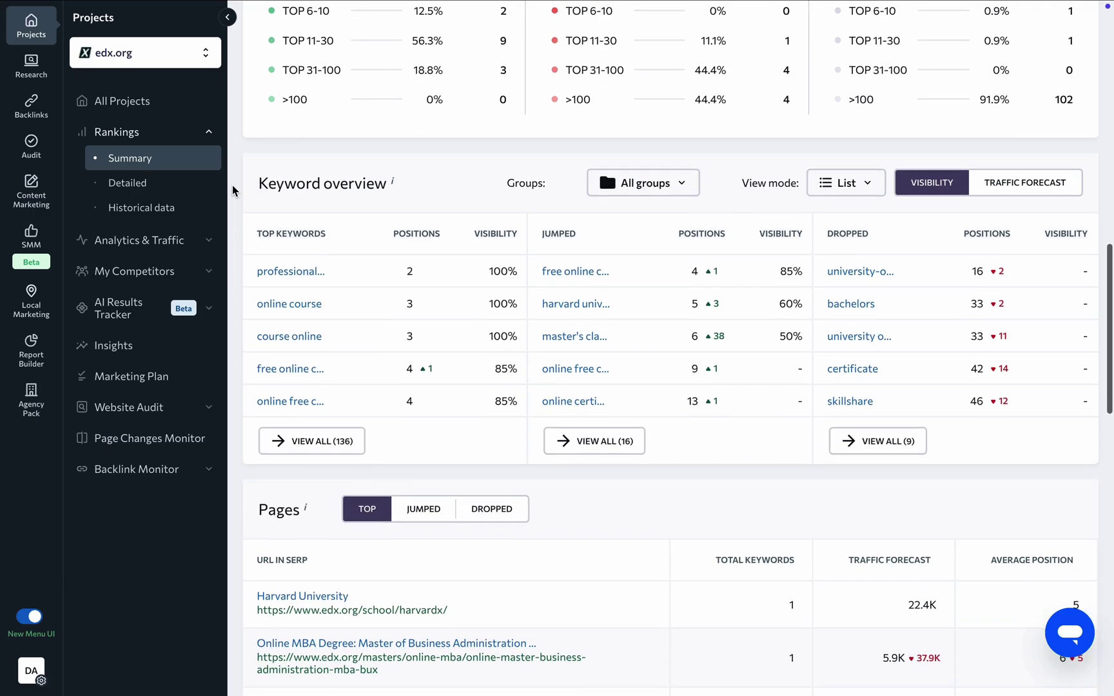
{"action": "scroll", "coordinate": [232, 186], "scroll_direction": "down", "scroll_amount": 7}
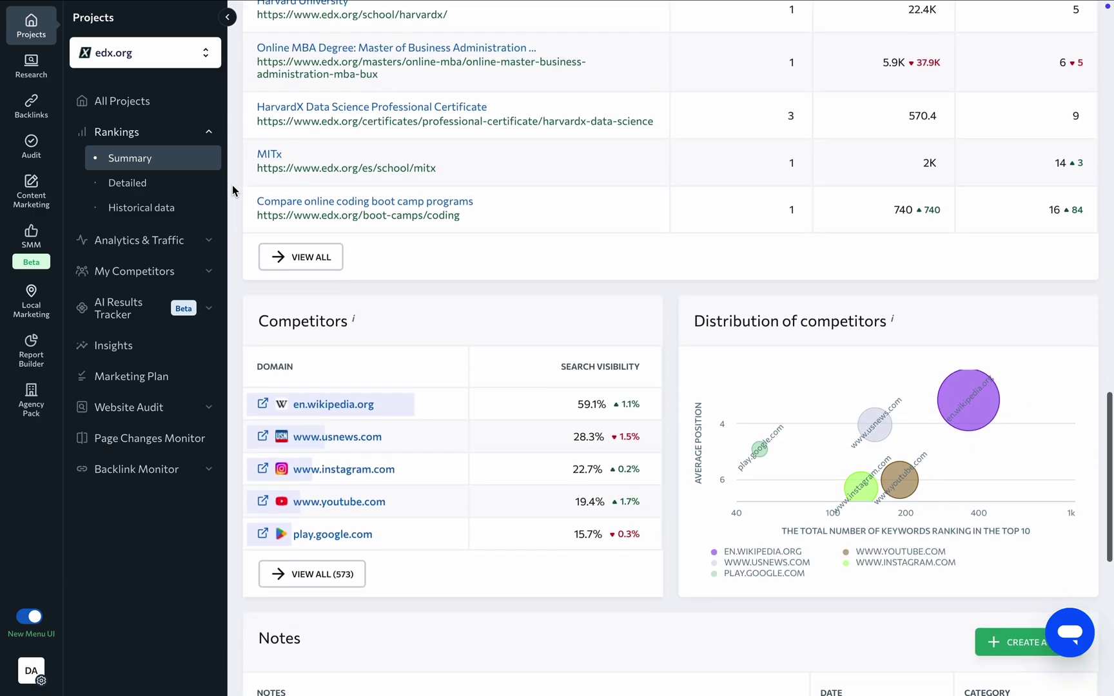
{"action": "scroll", "coordinate": [232, 185], "scroll_direction": "down", "scroll_amount": 6}
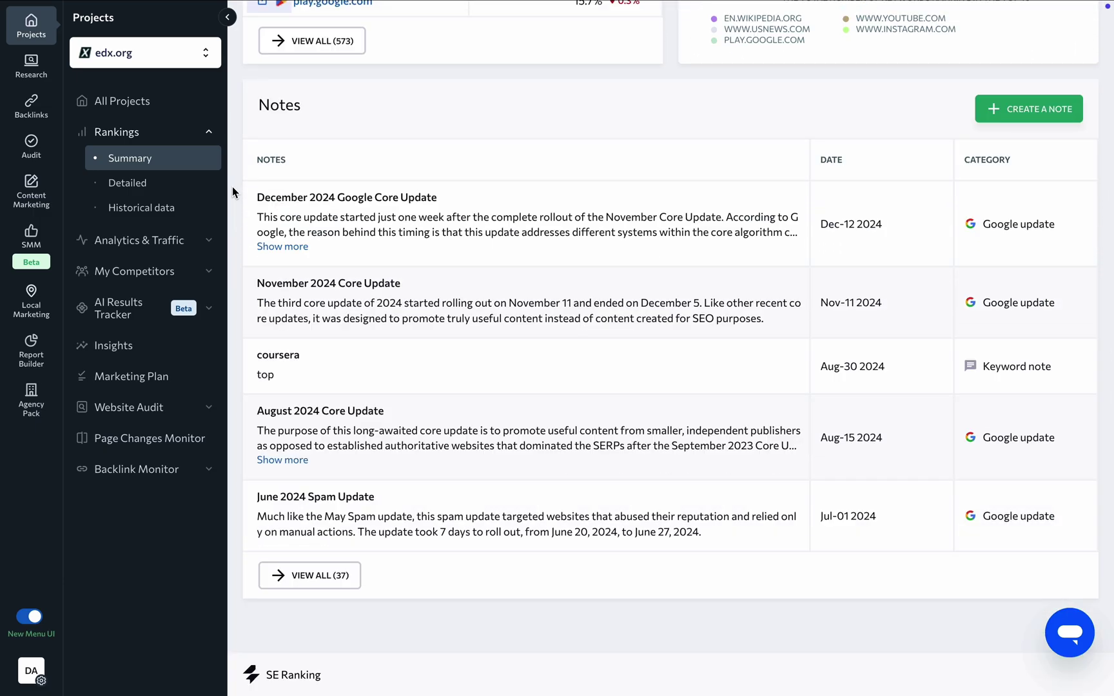
{"action": "left_click", "coordinate": [200, 212]}
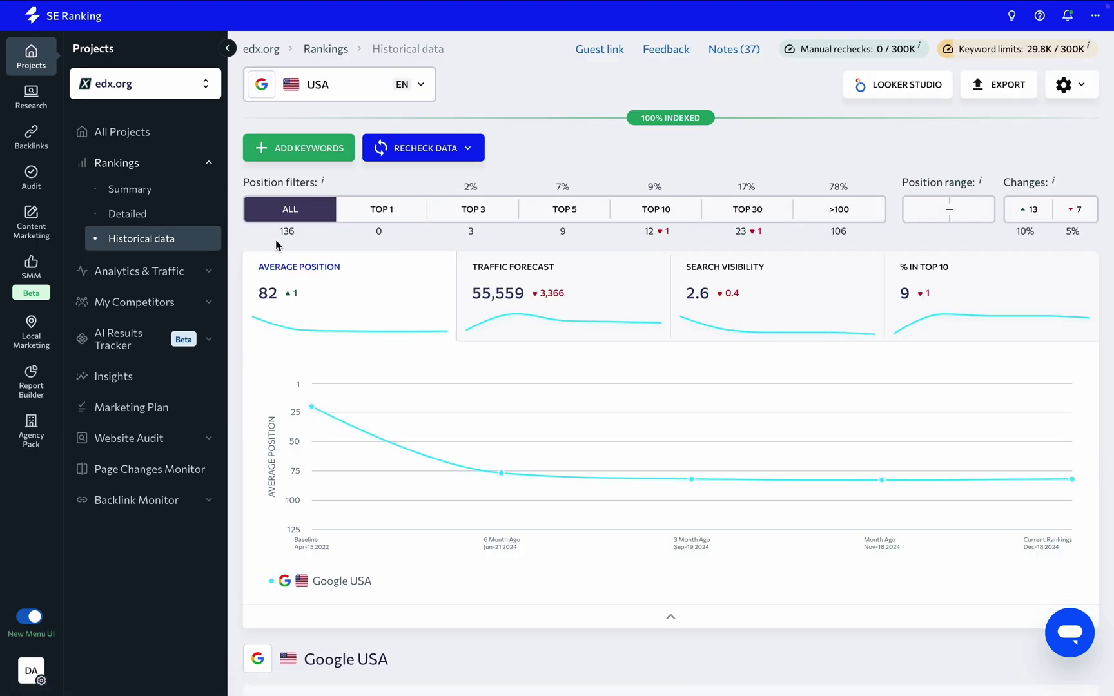